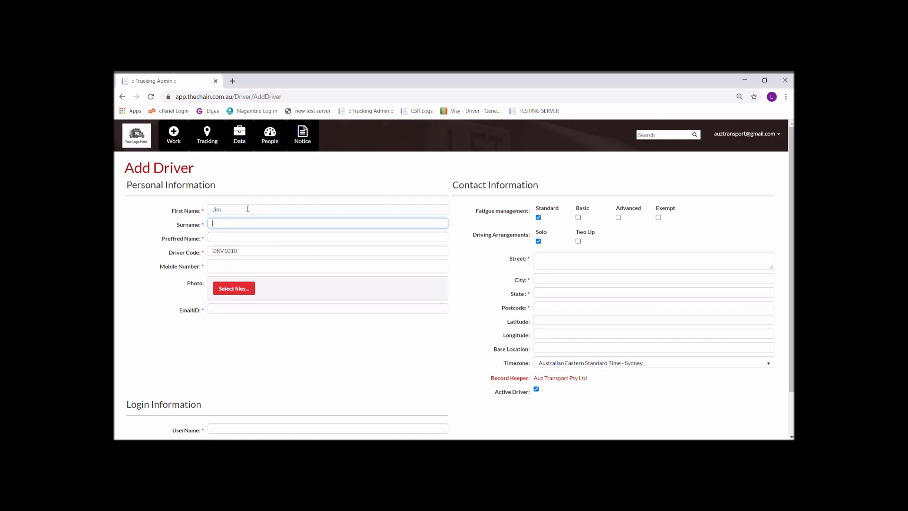
{"action": "key", "text": "Tab"}
Enter the driver's preferred name, mobile number and e-mail address
{"action": "type", "text": "Jimmy"}
{"action": "left_click", "coordinate": [240, 266]}
{"action": "type", "text": "11111111-111"}
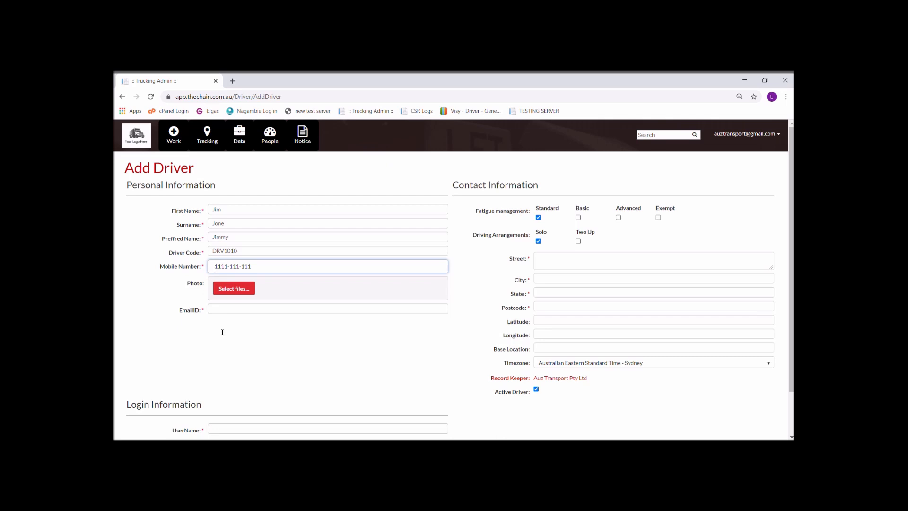
{"action": "left_click", "coordinate": [232, 309]}
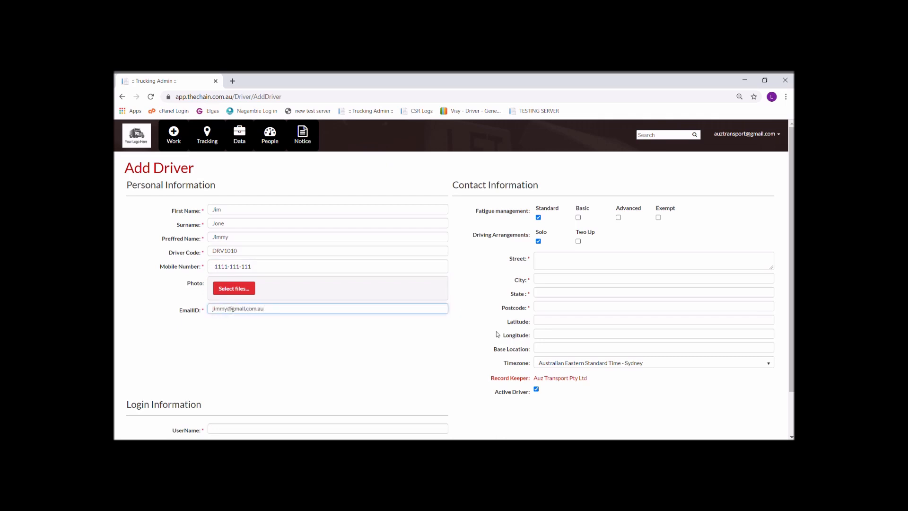
Fill in the street, city and state of the driver's home address
{"action": "scroll", "coordinate": [466, 265], "scroll_direction": "down", "scroll_amount": 2}
{"action": "left_click", "coordinate": [562, 208]}
{"action": "key", "text": "Tab"}
{"action": "key", "text": "Tab"}
{"action": "key", "text": "Tab"}
Complete the postcode and give the driver a login username and password
{"action": "type", "text": "3757"}
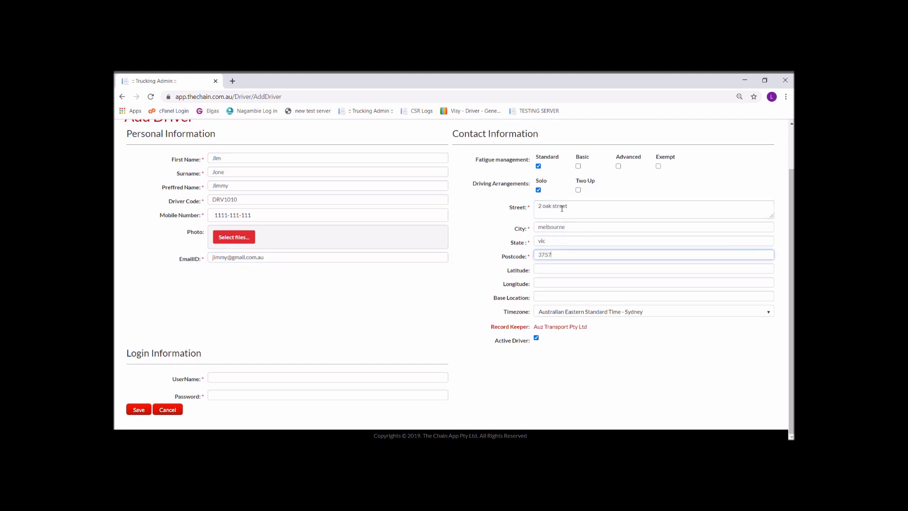
{"action": "left_click", "coordinate": [232, 384]}
{"action": "left_click", "coordinate": [234, 375]}
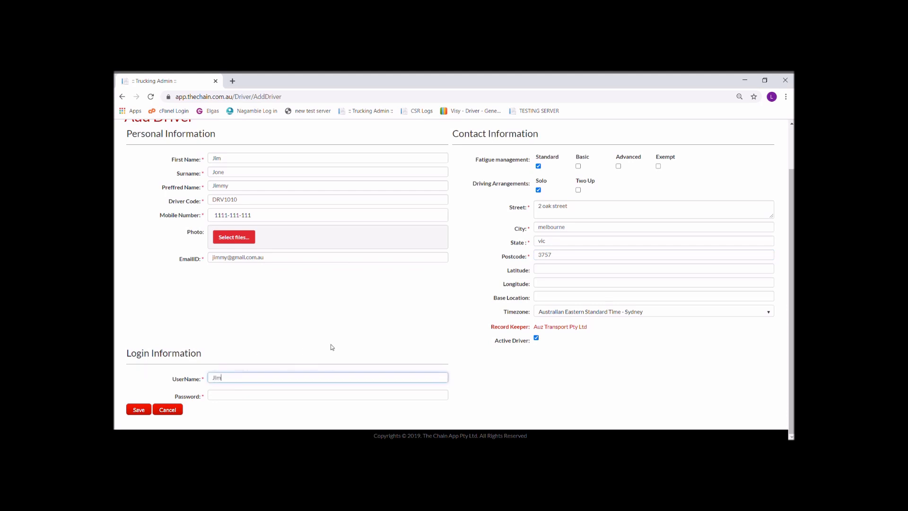
{"action": "key", "text": "Tab"}
{"action": "type", "text": "•••••••••••"}
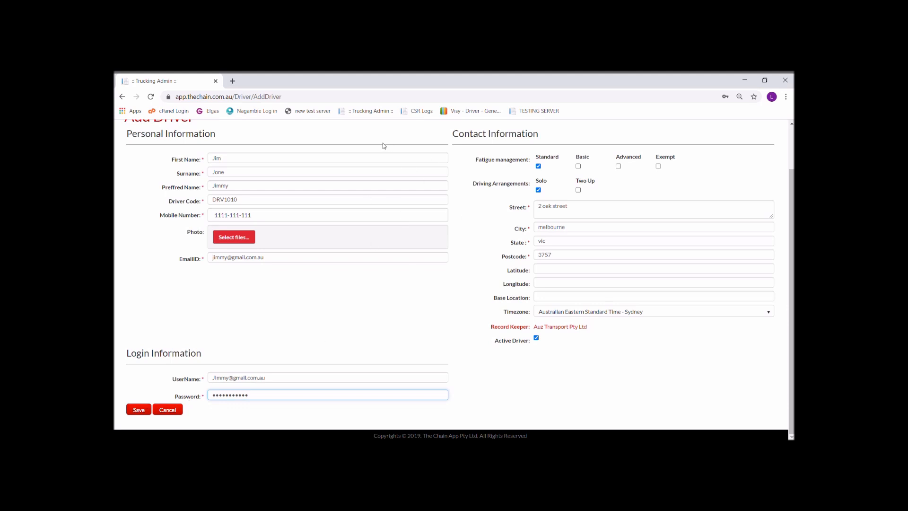
Set the driver's base location to Mascot NSW, Australia and mark them Active
{"action": "left_click", "coordinate": [662, 292]}
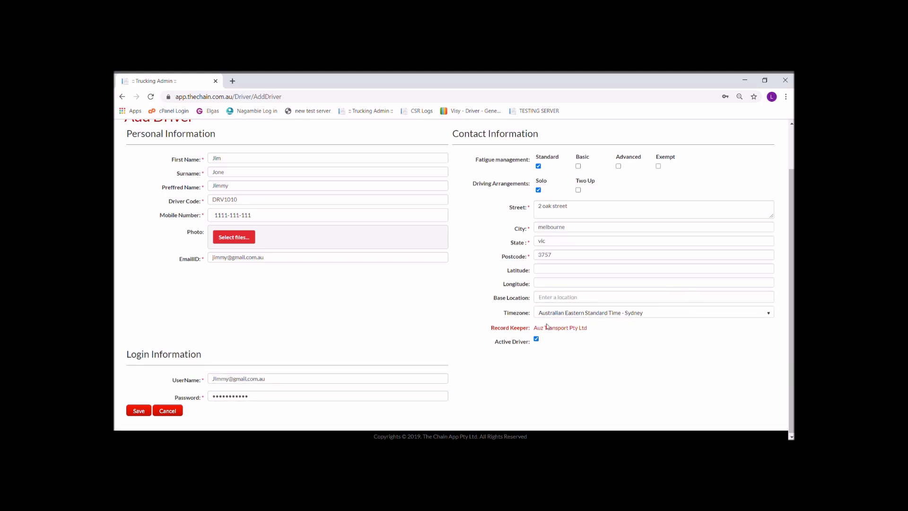
{"action": "type", "text": "Mascot"}
{"action": "left_click", "coordinate": [574, 312]}
{"action": "scroll", "coordinate": [526, 351], "scroll_direction": "down", "scroll_amount": 1}
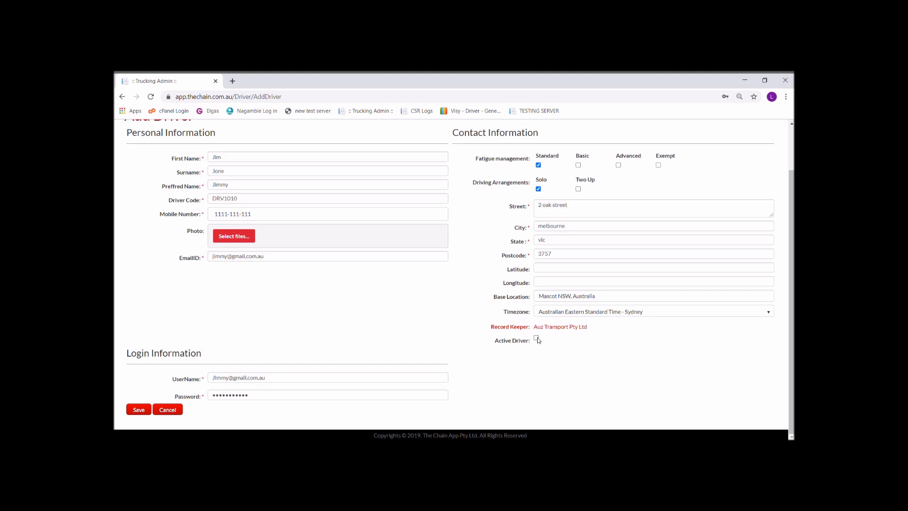
{"action": "left_click", "coordinate": [537, 338]}
Save the new driver and open driver DRV1010's record for editing
{"action": "left_click", "coordinate": [139, 411]}
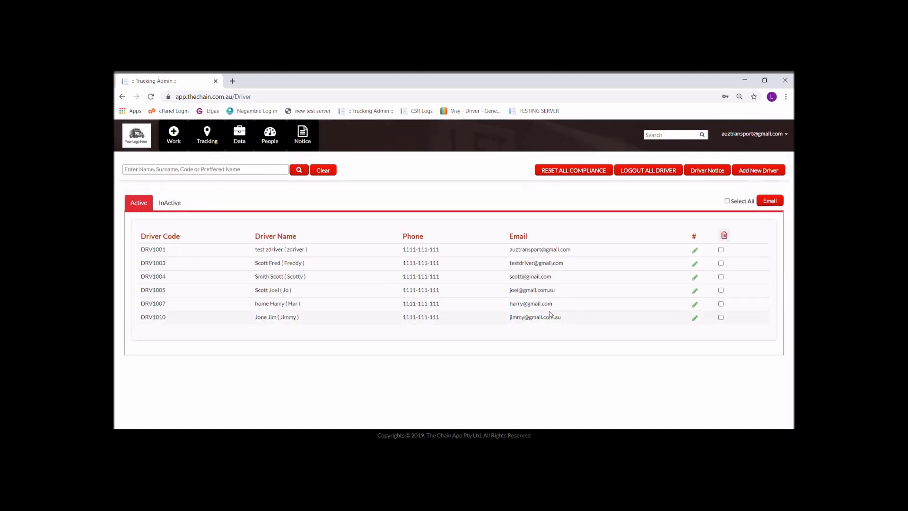
{"action": "left_click", "coordinate": [695, 319]}
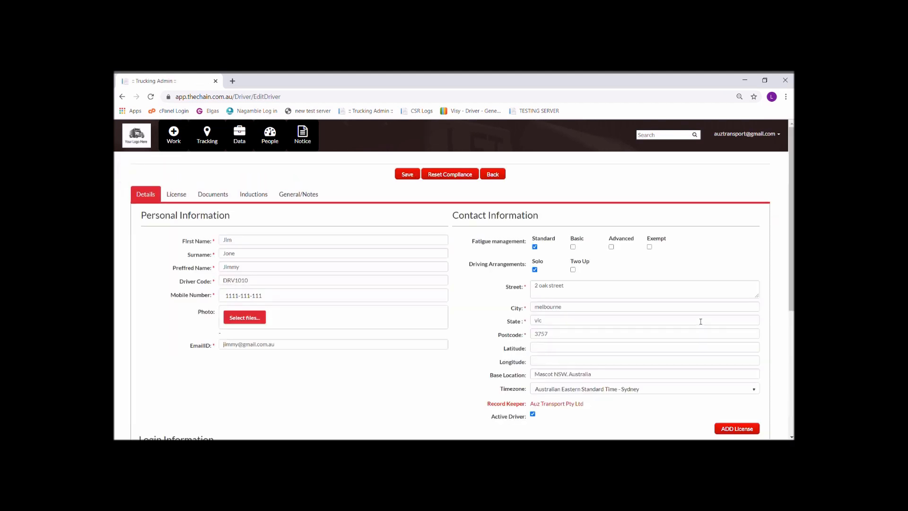
{"action": "scroll", "coordinate": [456, 304], "scroll_direction": "down", "scroll_amount": 3}
{"action": "scroll", "coordinate": [456, 304], "scroll_direction": "up", "scroll_amount": 3}
{"action": "scroll", "coordinate": [456, 304], "scroll_direction": "down", "scroll_amount": 3}
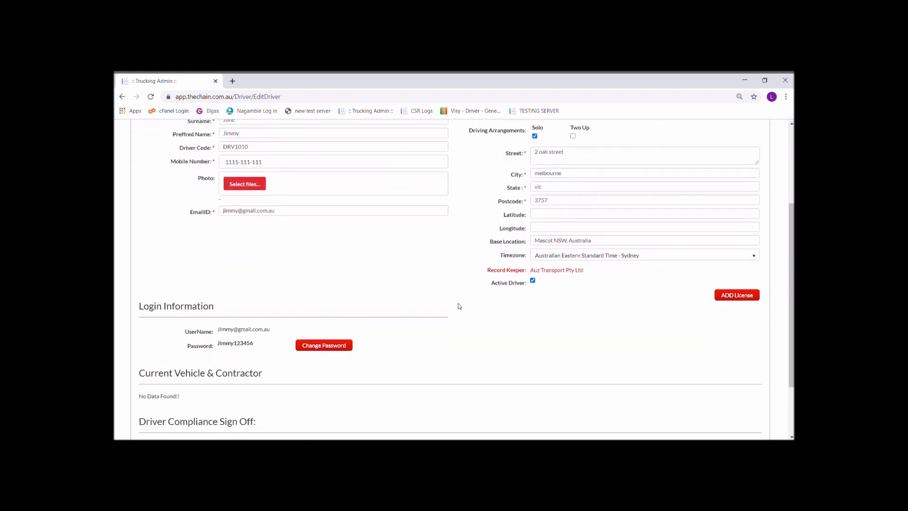
{"action": "scroll", "coordinate": [327, 289], "scroll_direction": "up", "scroll_amount": 3}
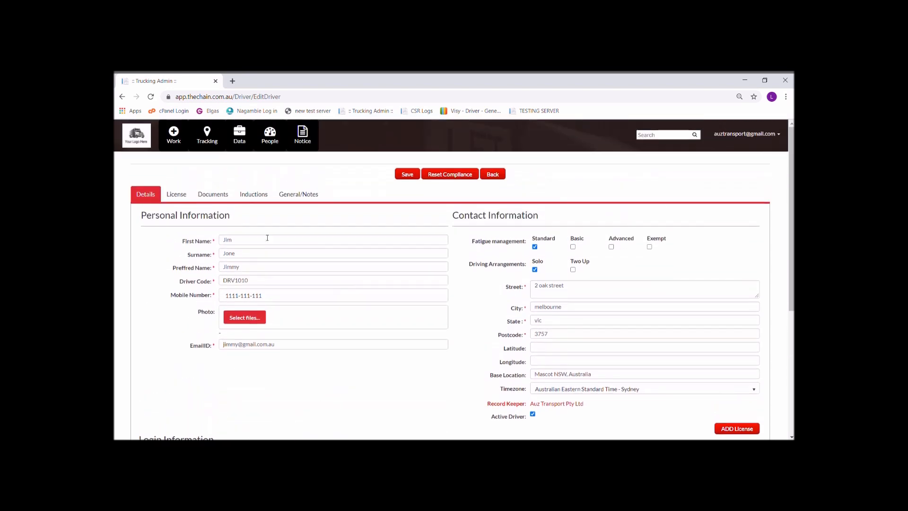
Add a new licence with its number and an expiry date of 20/11/2026
{"action": "left_click", "coordinate": [181, 198]}
{"action": "left_click", "coordinate": [734, 257]}
{"action": "left_click", "coordinate": [331, 244]}
{"action": "type", "text": "123456"}
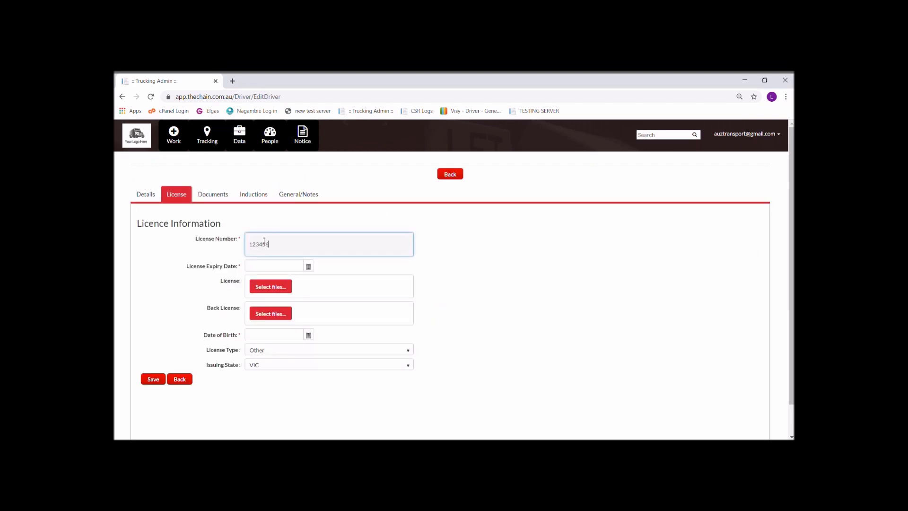
{"action": "left_click", "coordinate": [309, 267]}
{"action": "left_click", "coordinate": [306, 331]}
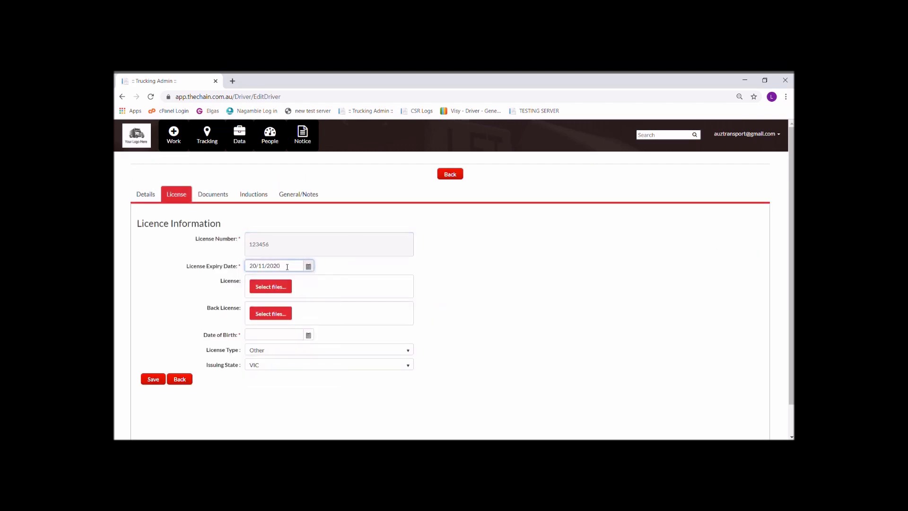
{"action": "type", "text": "6"}
Upload the licence front and back images
{"action": "left_click", "coordinate": [276, 287]}
{"action": "left_click", "coordinate": [283, 167]}
{"action": "left_click", "coordinate": [503, 366]}
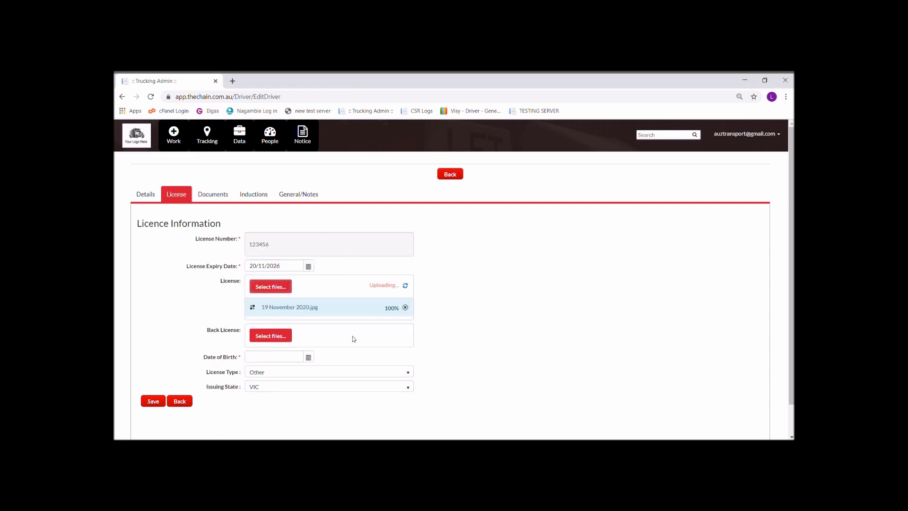
{"action": "left_click", "coordinate": [277, 337]}
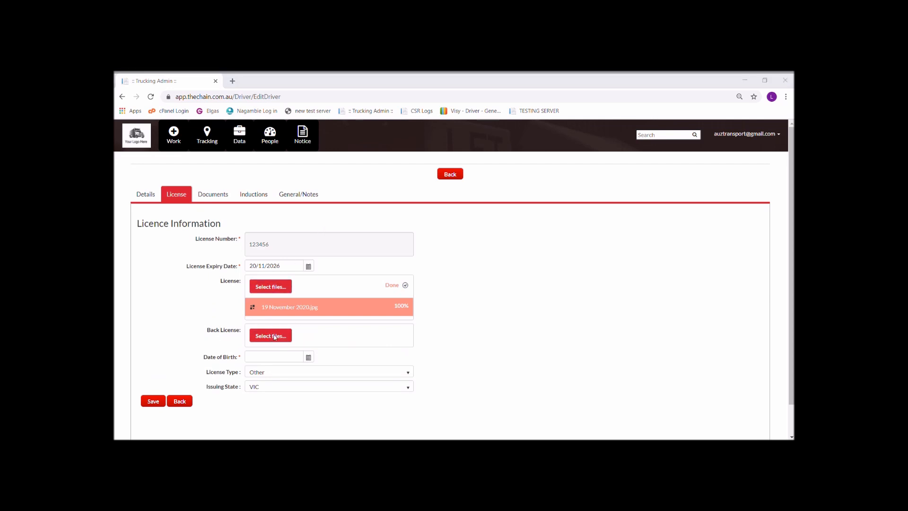
{"action": "left_click", "coordinate": [501, 369]}
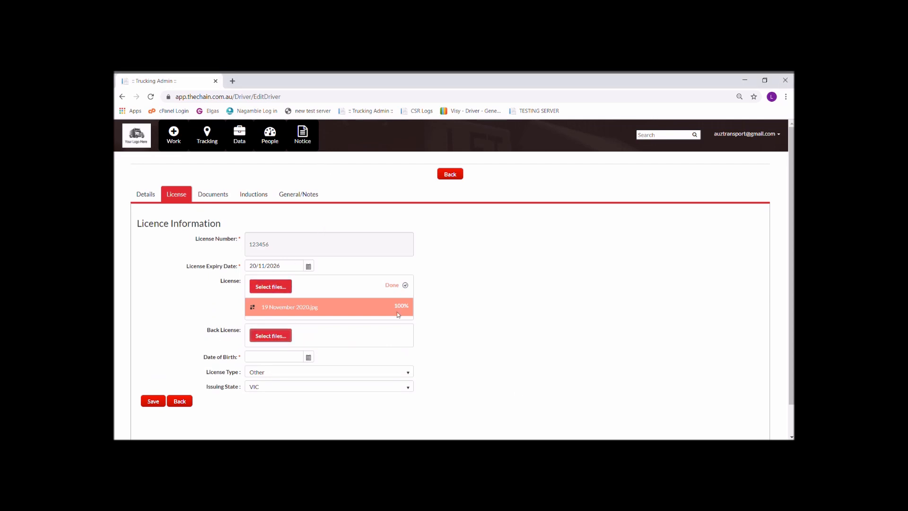
Enter the date of birth, choose the licence type and NSW as issuing state, and save
{"action": "scroll", "coordinate": [360, 374], "scroll_direction": "down", "scroll_amount": 1}
{"action": "left_click", "coordinate": [301, 346]}
{"action": "type", "text": "12/08/1978"}
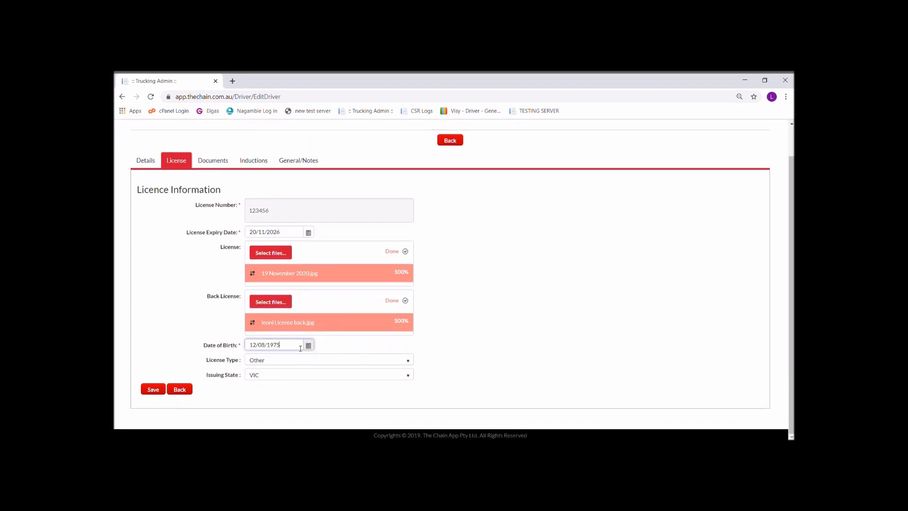
{"action": "left_click", "coordinate": [302, 361]}
{"action": "left_click", "coordinate": [280, 335]}
{"action": "left_click", "coordinate": [265, 375]}
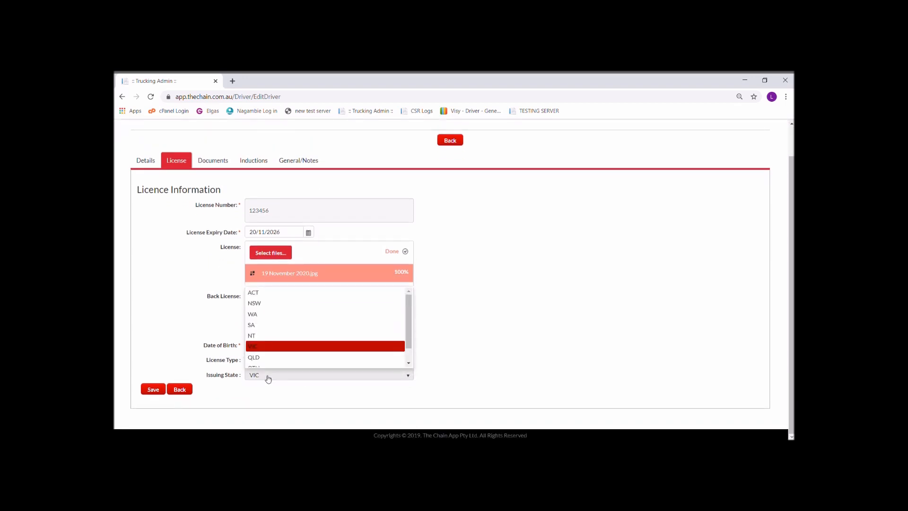
{"action": "left_click", "coordinate": [287, 306]}
{"action": "left_click", "coordinate": [152, 389]}
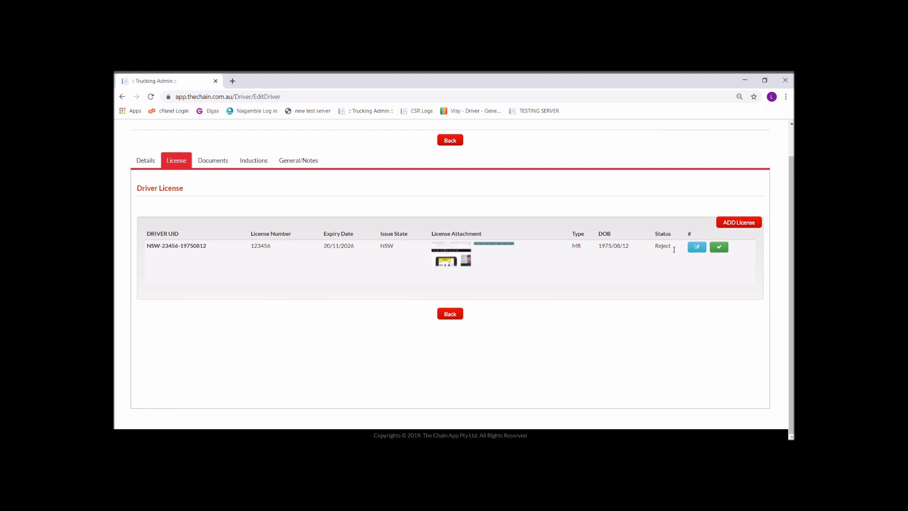
Approve the driver's licence, confirm both prompts, and return to the driver list
{"action": "left_click", "coordinate": [721, 248]}
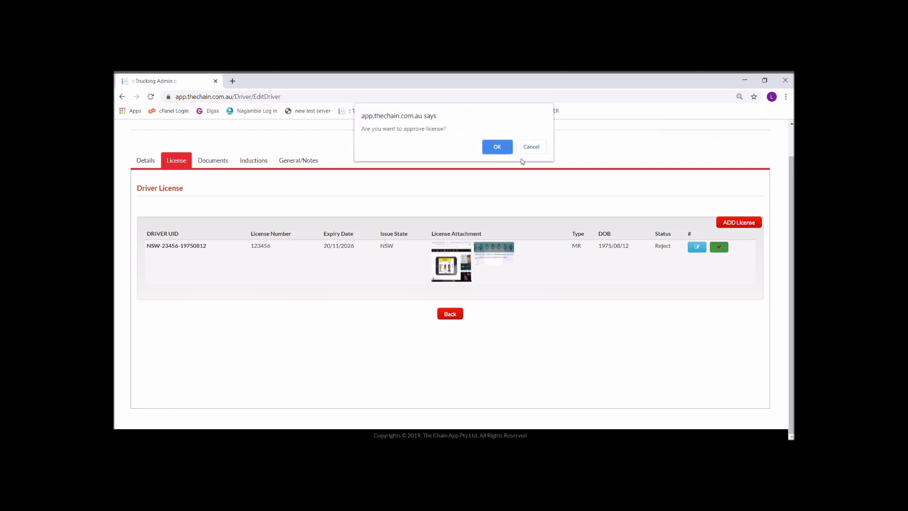
{"action": "left_click", "coordinate": [496, 146]}
{"action": "left_click", "coordinate": [532, 147]}
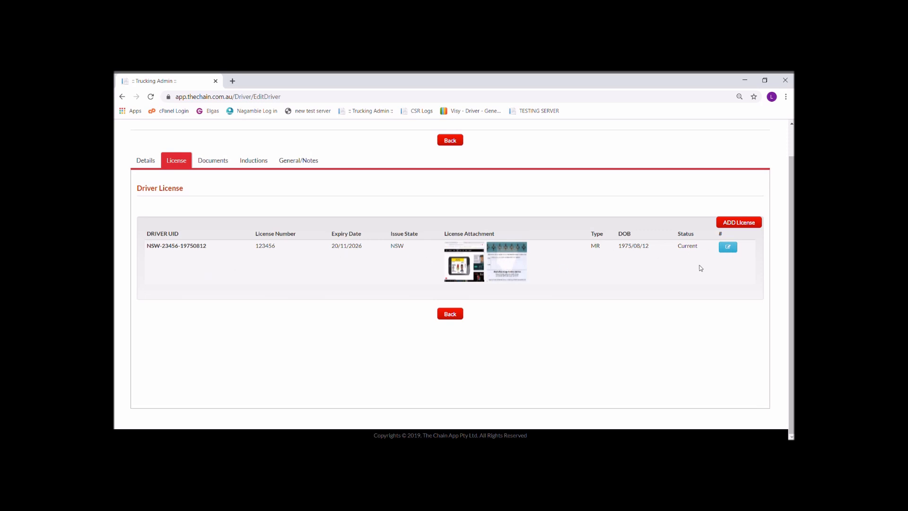
{"action": "left_click", "coordinate": [450, 315]}
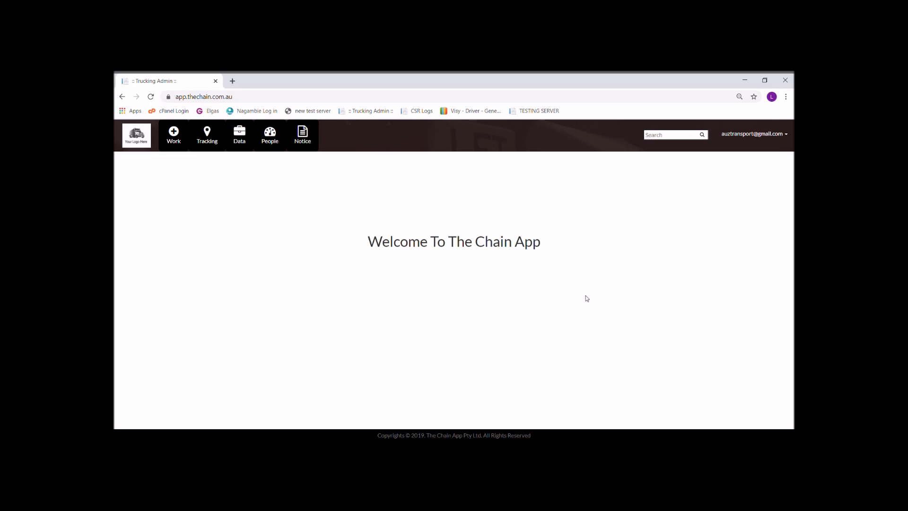
Start a new contractor from the contractors list named 'Jims Transport'
{"action": "left_click", "coordinate": [269, 136]}
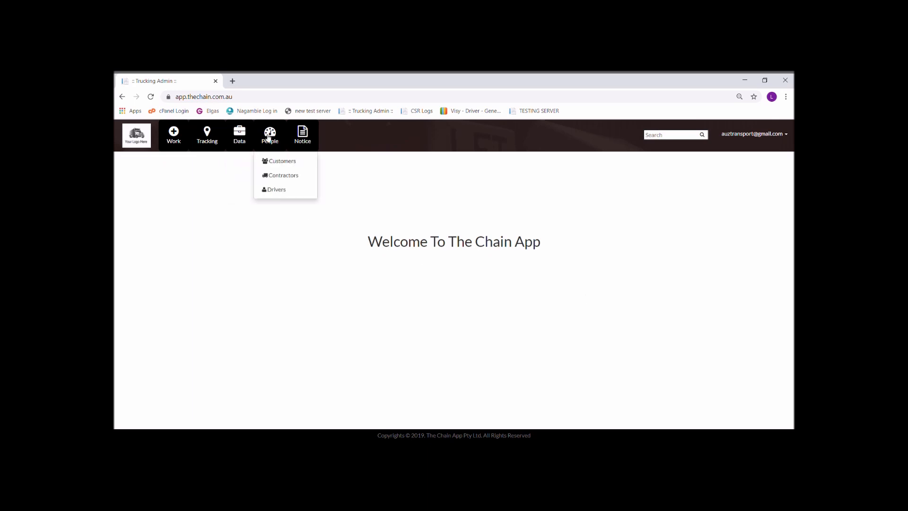
{"action": "left_click", "coordinate": [274, 176]}
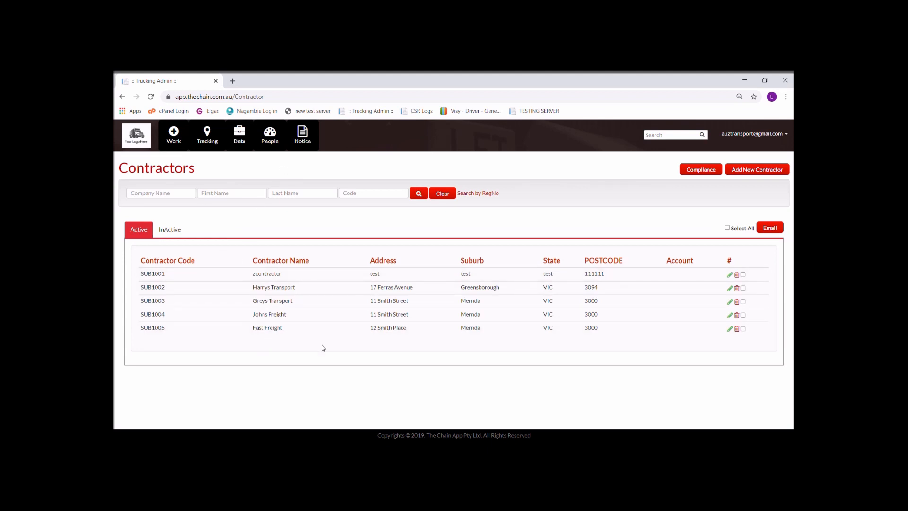
{"action": "left_click", "coordinate": [757, 171]}
{"action": "left_click", "coordinate": [272, 211]}
{"action": "type", "text": "Jims Transport"}
Enter the contractor's street, suburb, VIC state and postcode
{"action": "key", "text": "Tab"}
{"action": "key", "text": "Tab"}
{"action": "key", "text": "Tab"}
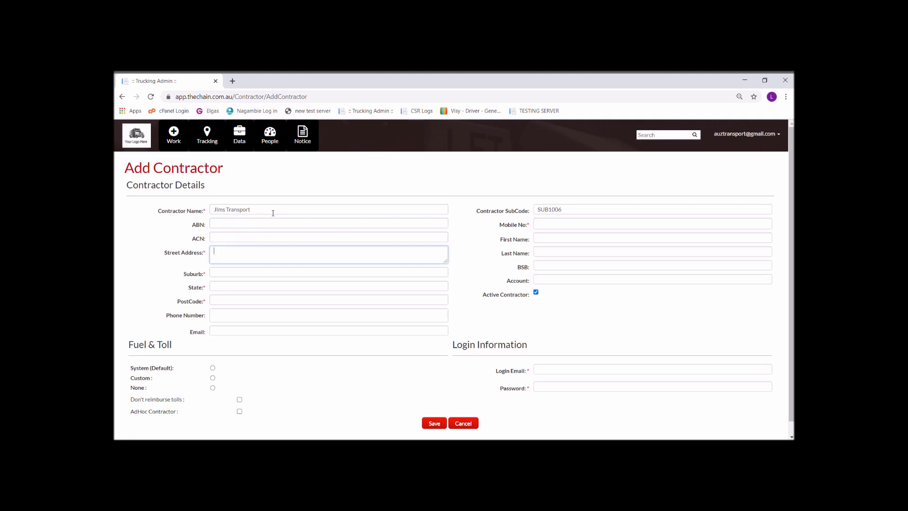
{"action": "key", "text": "Tab"}
{"action": "key", "text": "Tab"}
{"action": "key", "text": "shift+Tab"}
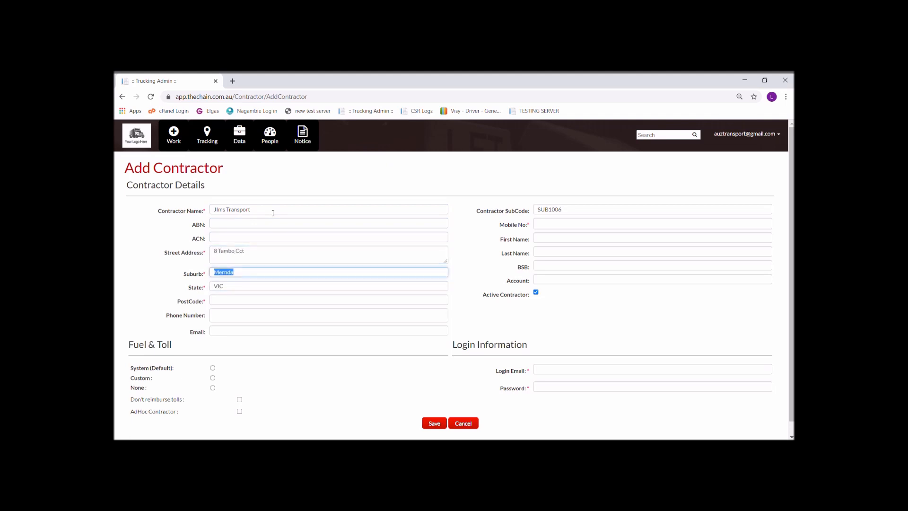
{"action": "key", "text": "Tab"}
{"action": "key", "text": "Tab"}
{"action": "type", "text": "3000"}
Add the contractor's mobile number
{"action": "left_click", "coordinate": [605, 226]}
{"action": "type", "text": "1234-561-234"}
{"action": "left_click", "coordinate": [554, 239]}
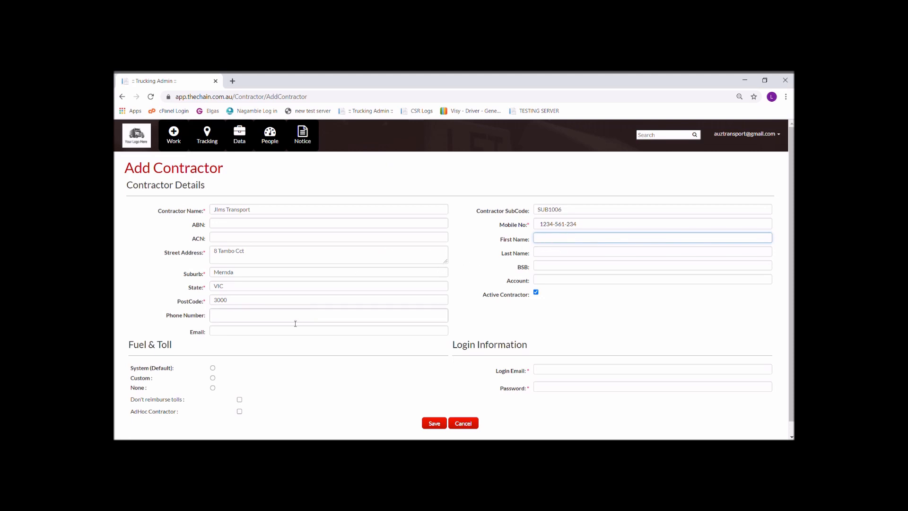
{"action": "scroll", "coordinate": [403, 250], "scroll_direction": "down", "scroll_amount": 1}
Enter the contractor's login e-mail and password
{"action": "left_click", "coordinate": [599, 355]}
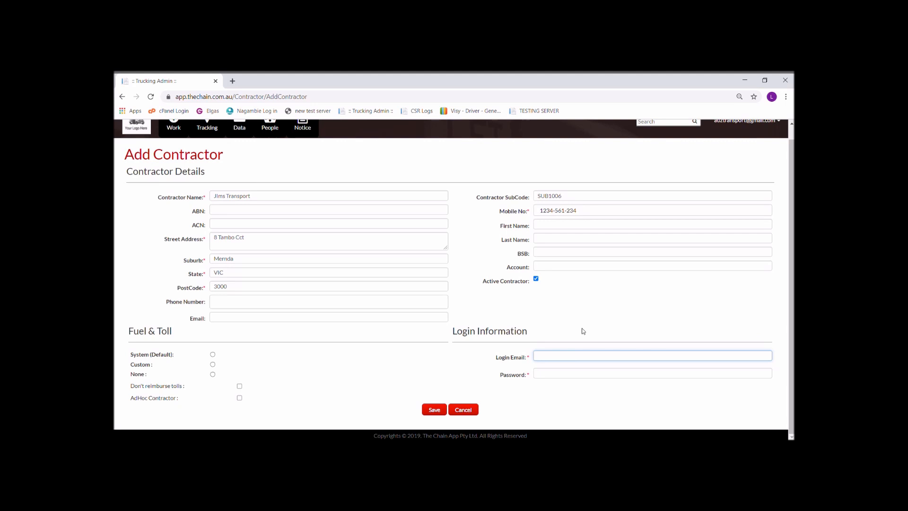
{"action": "key", "text": "Tab"}
{"action": "type", "text": "*********"}
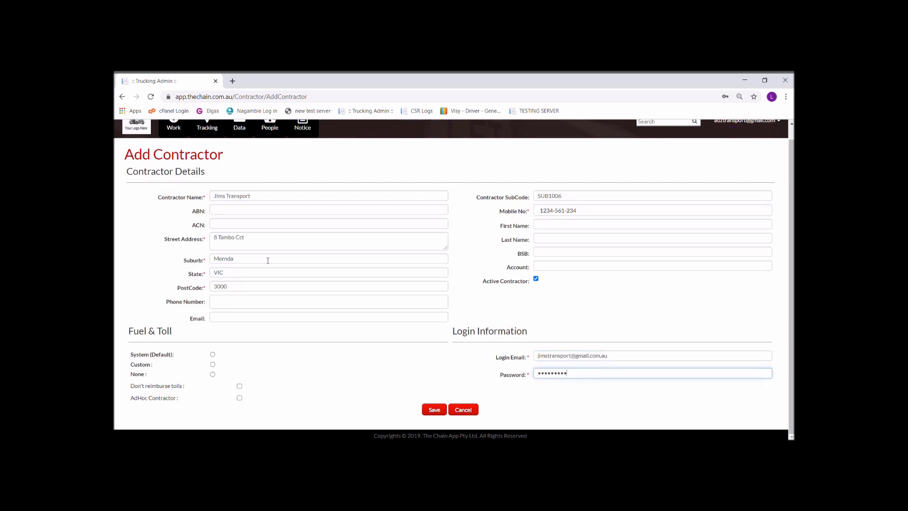
Copy the login e-mail into the contact Email field and tick Don't reimburse tolls
{"action": "key", "text": "shift+Tab"}
{"action": "key", "text": "ctrl+c"}
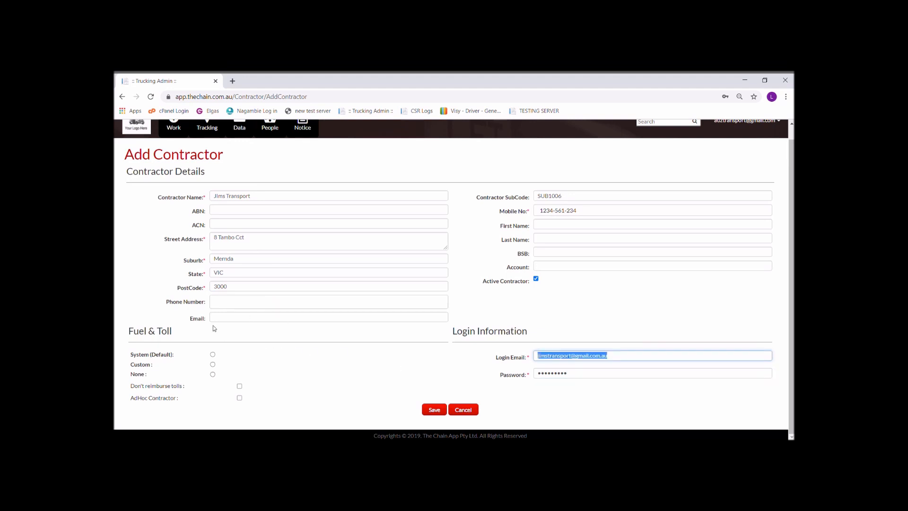
{"action": "left_click", "coordinate": [233, 317]}
{"action": "key", "text": "ctrl+v"}
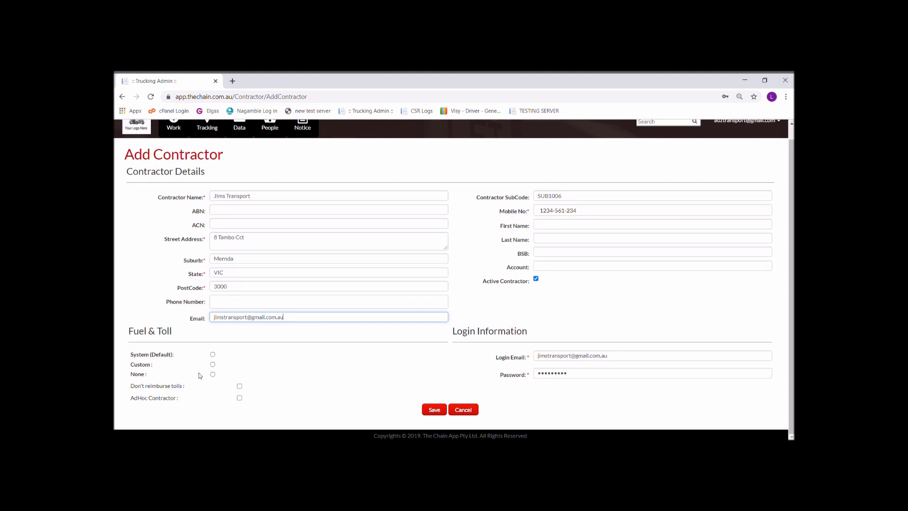
{"action": "left_click", "coordinate": [240, 386]}
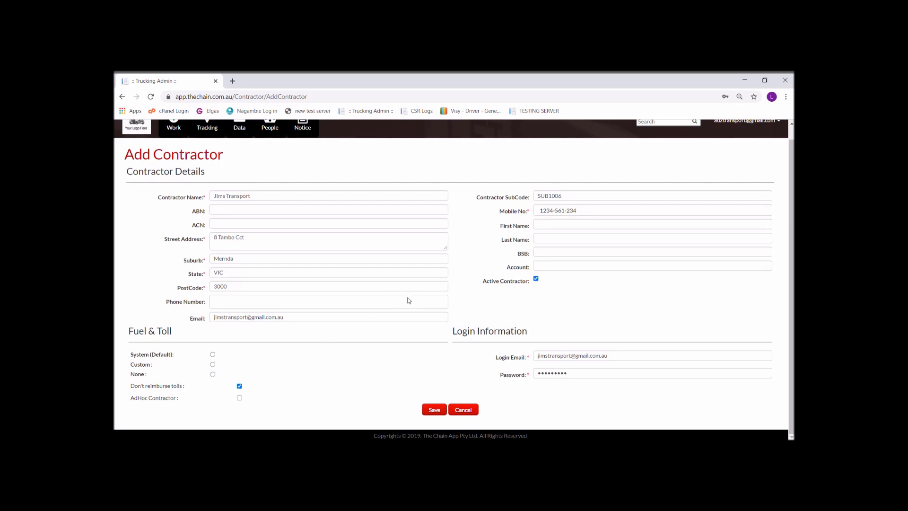
Set a Custom fuel levy of 5% for Jims Transport and save the contractor
{"action": "left_click", "coordinate": [260, 220]}
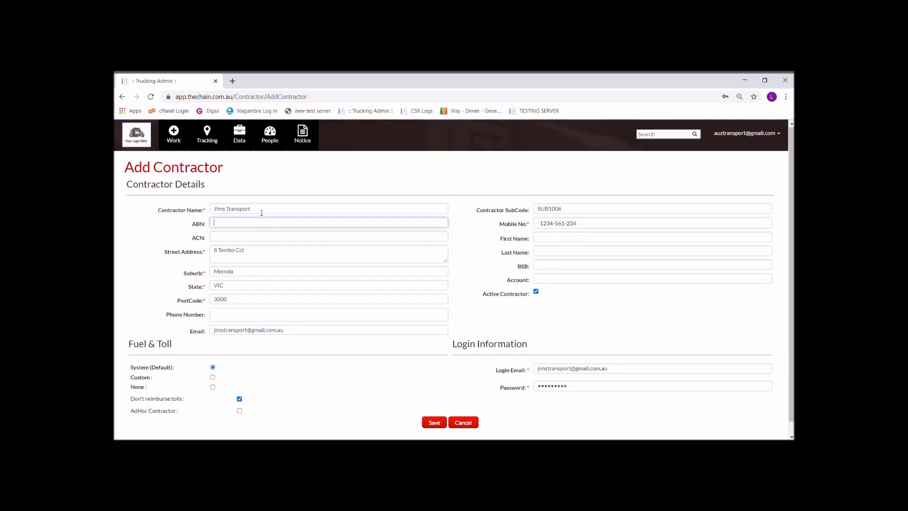
{"action": "left_click", "coordinate": [213, 378]}
{"action": "left_click", "coordinate": [233, 389]}
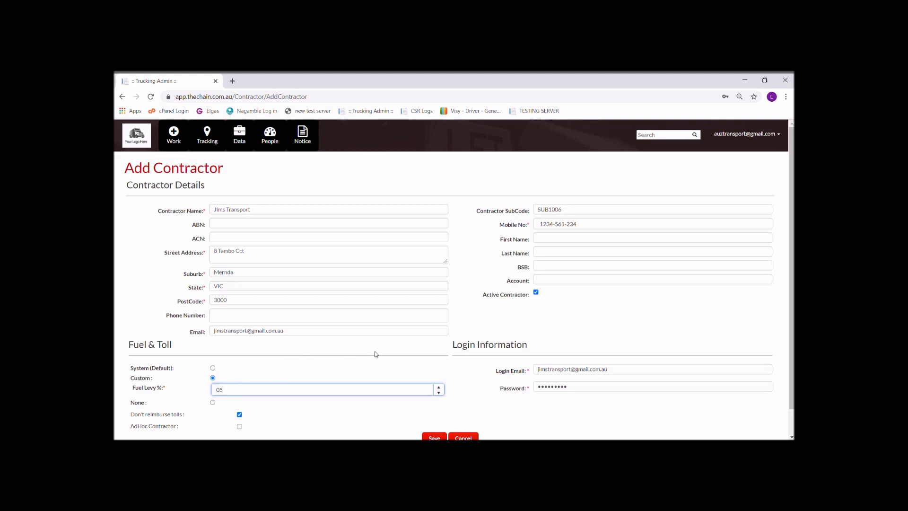
{"action": "scroll", "coordinate": [433, 384], "scroll_direction": "down", "scroll_amount": 1}
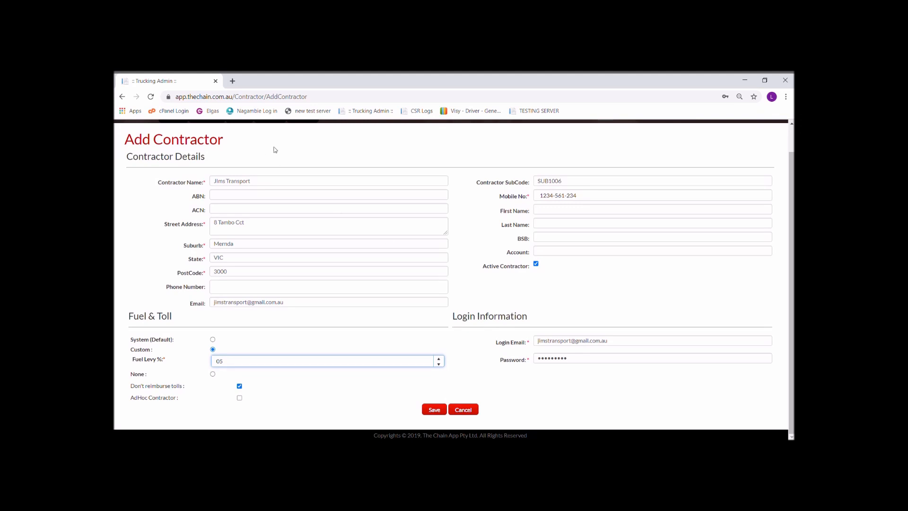
{"action": "left_click", "coordinate": [438, 407]}
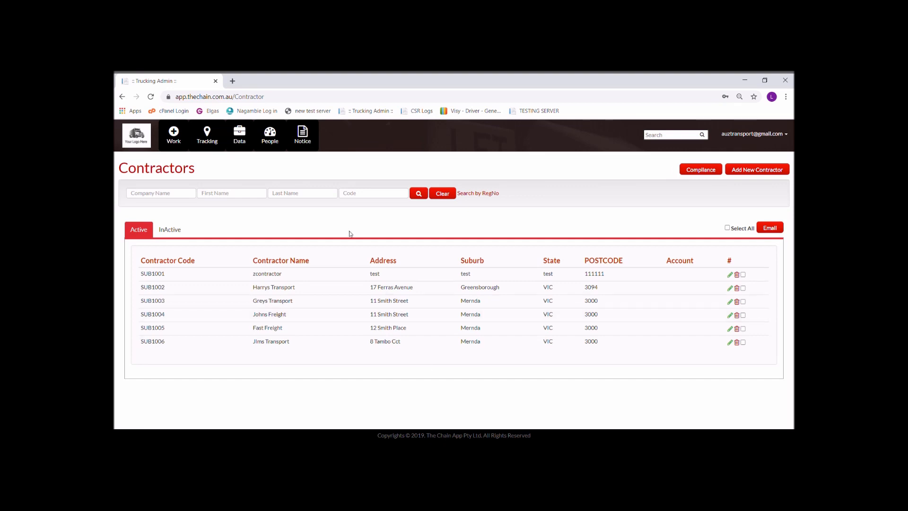
Edit the Jims Transport contractor and show its empty Vehicles list
{"action": "left_click", "coordinate": [730, 340]}
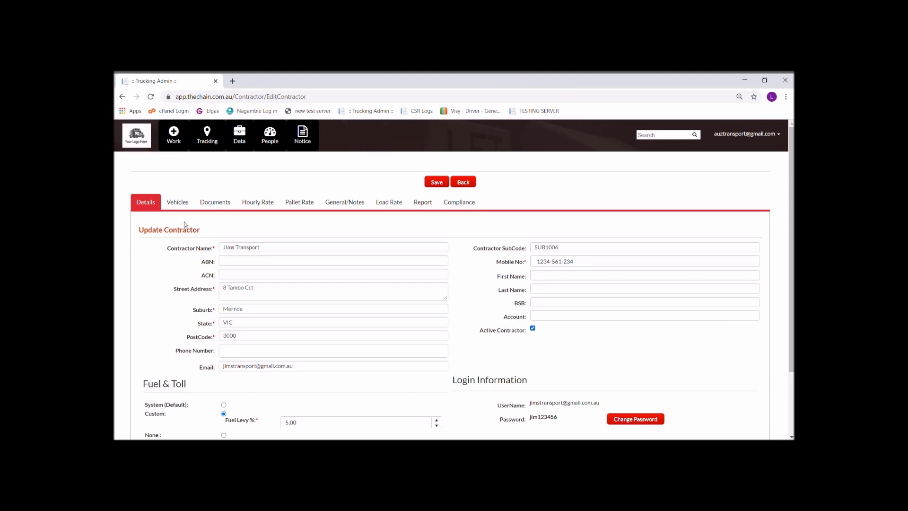
{"action": "left_click", "coordinate": [177, 202]}
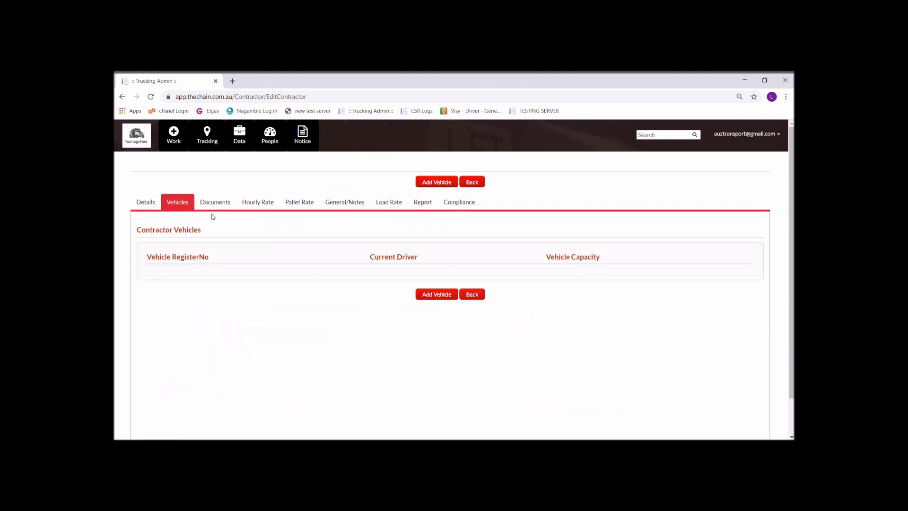
Add vehicle ABC123 with SEMI capacity and assign the driver to it
{"action": "left_click", "coordinate": [436, 294]}
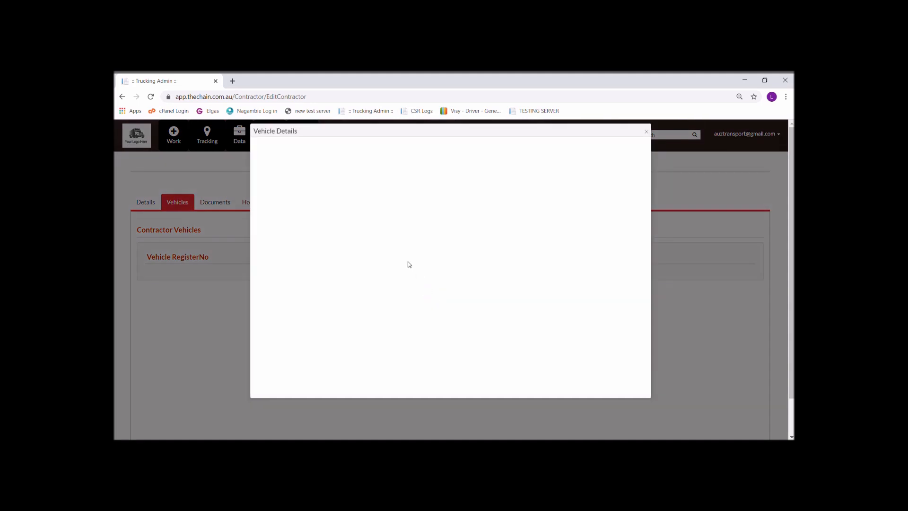
{"action": "left_click", "coordinate": [336, 185]}
{"action": "type", "text": "ABC123"}
{"action": "left_click", "coordinate": [344, 202]}
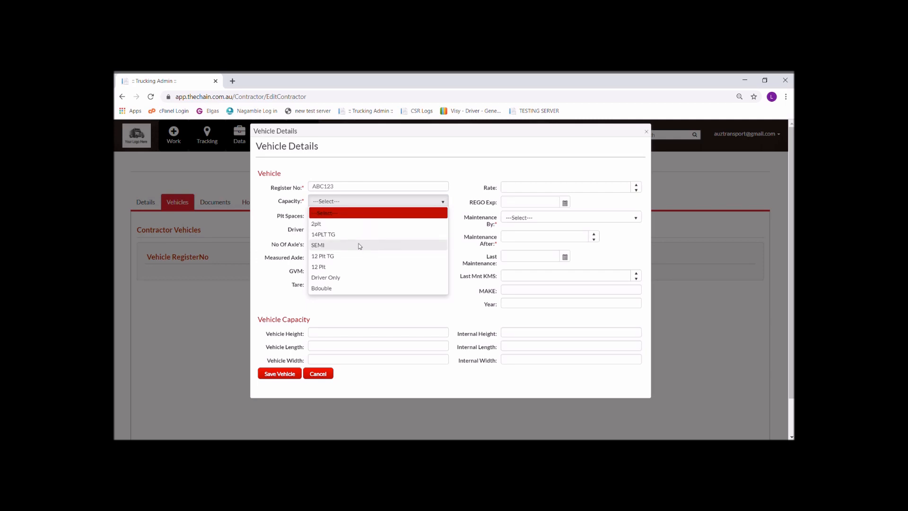
{"action": "left_click", "coordinate": [362, 246]}
{"action": "left_click", "coordinate": [428, 232]}
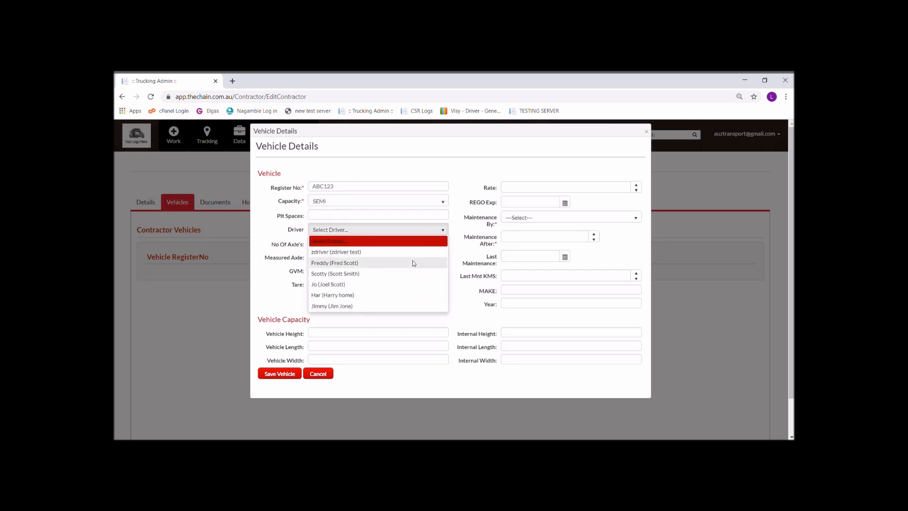
{"action": "left_click", "coordinate": [339, 307]}
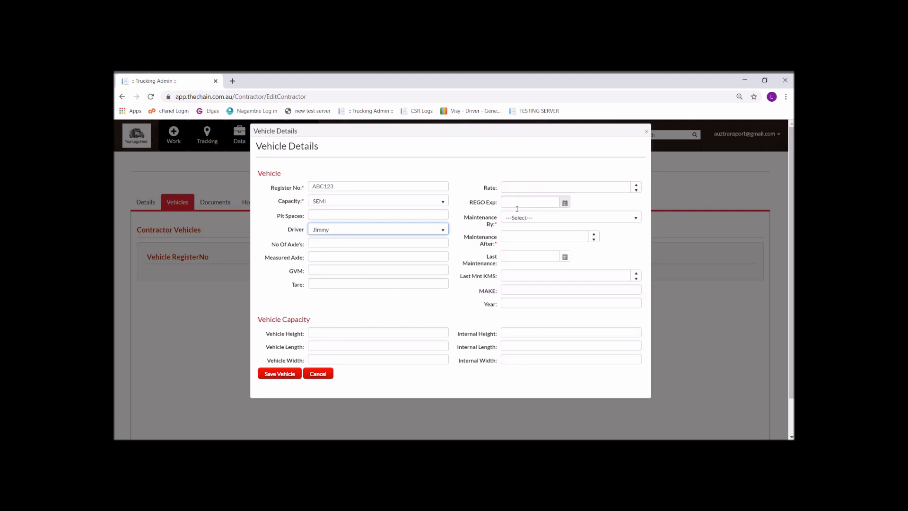
Schedule maintenance every 90 days, set 22 pallet spaces, and save the vehicle
{"action": "left_click", "coordinate": [551, 218]}
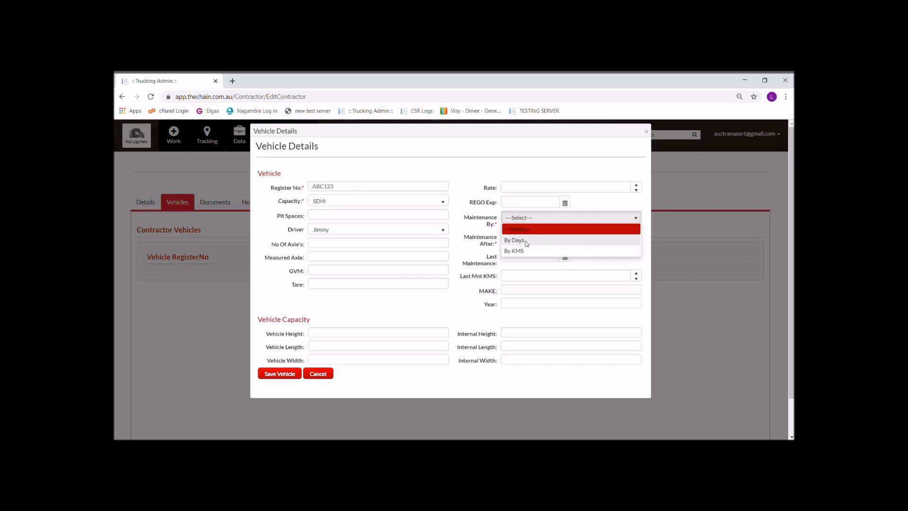
{"action": "left_click", "coordinate": [514, 240]}
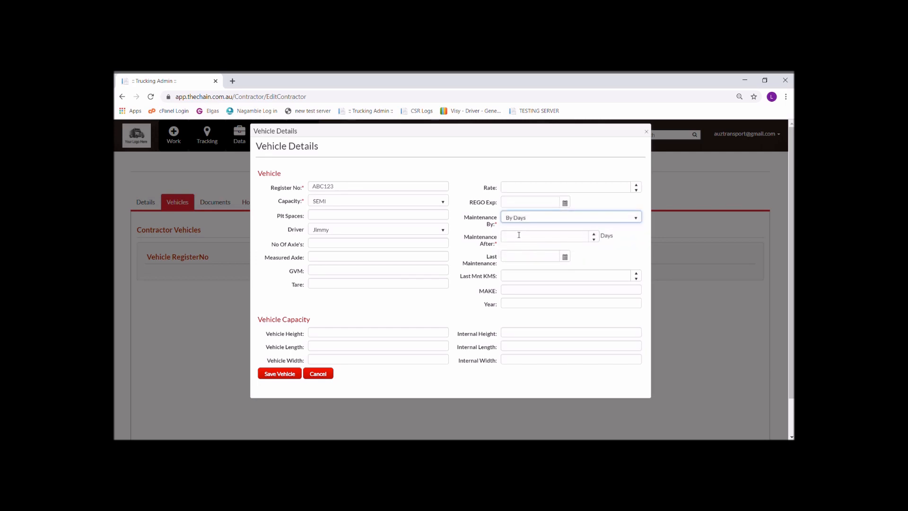
{"action": "left_click", "coordinate": [594, 240]}
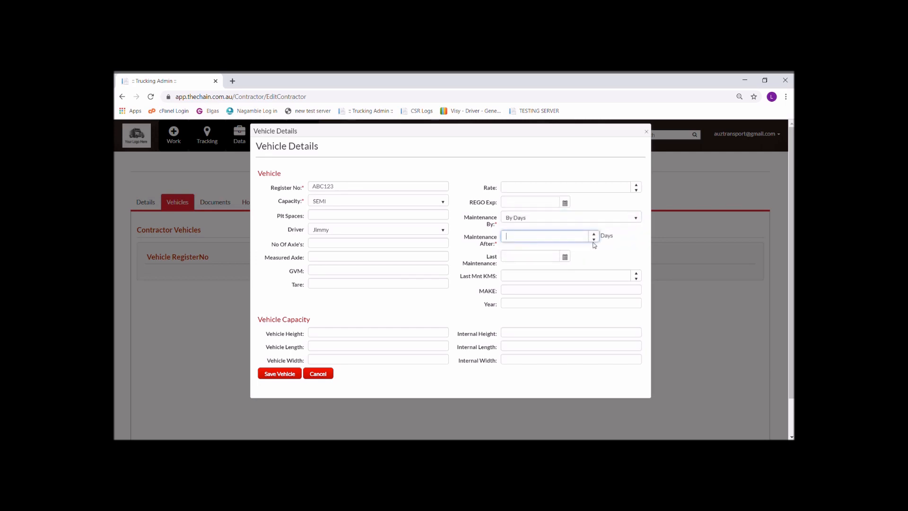
{"action": "left_click", "coordinate": [525, 258]}
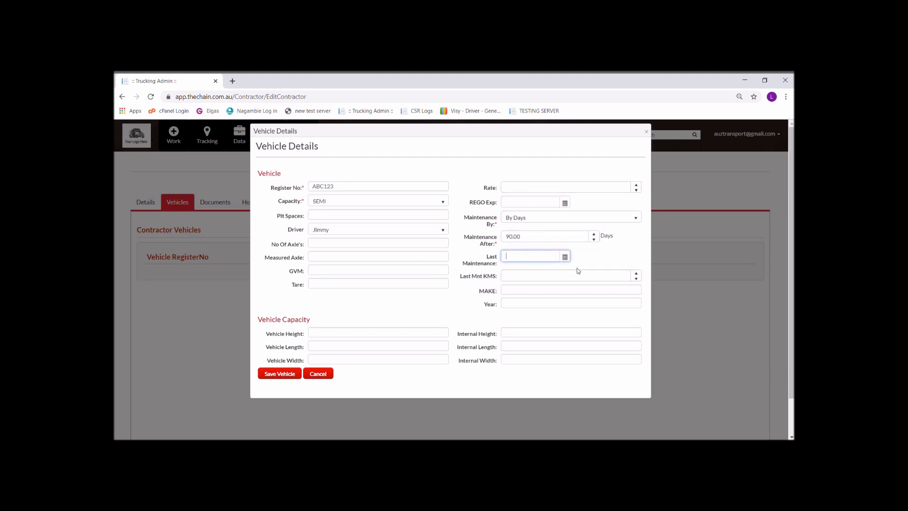
{"action": "left_click", "coordinate": [391, 216]}
{"action": "type", "text": "22"}
{"action": "left_click", "coordinate": [284, 374]}
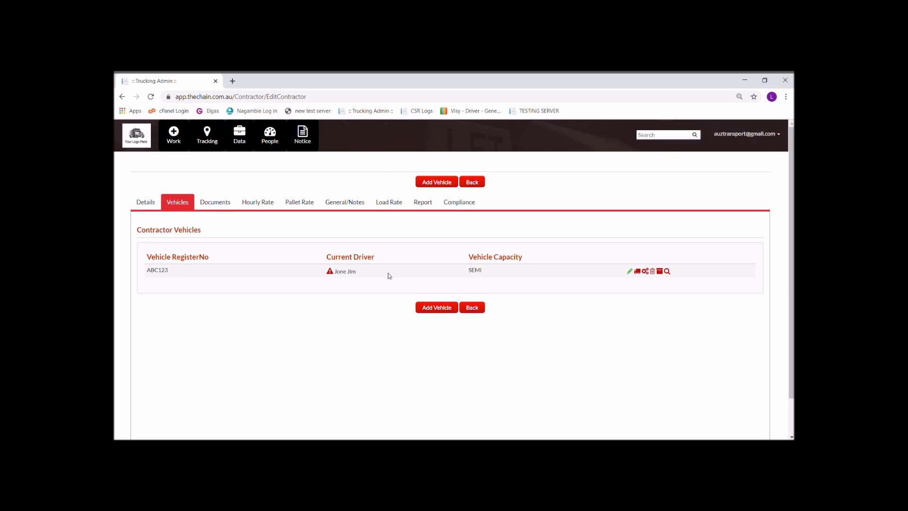
Set vehicle ABC123's registration expiry to 20/11/2020 and save the vehicle details
{"action": "left_click", "coordinate": [630, 271]}
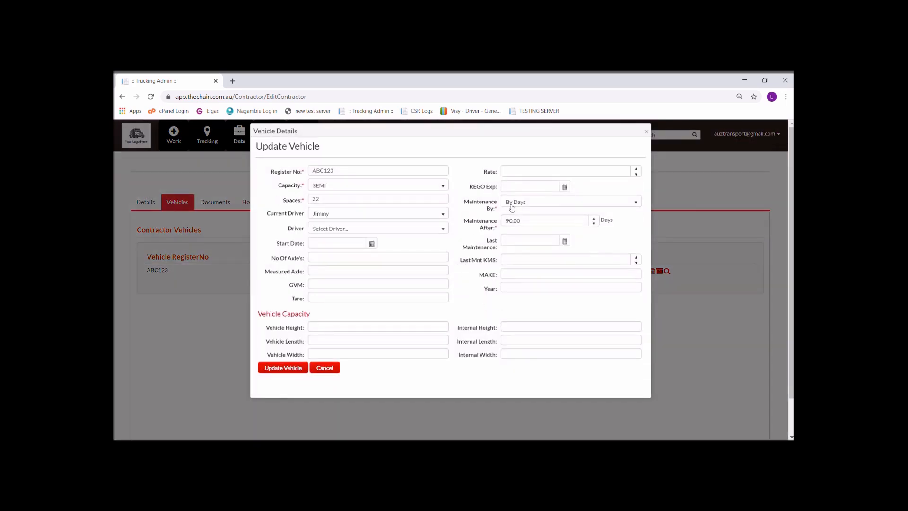
{"action": "left_click", "coordinate": [565, 186]}
{"action": "left_click", "coordinate": [563, 258]}
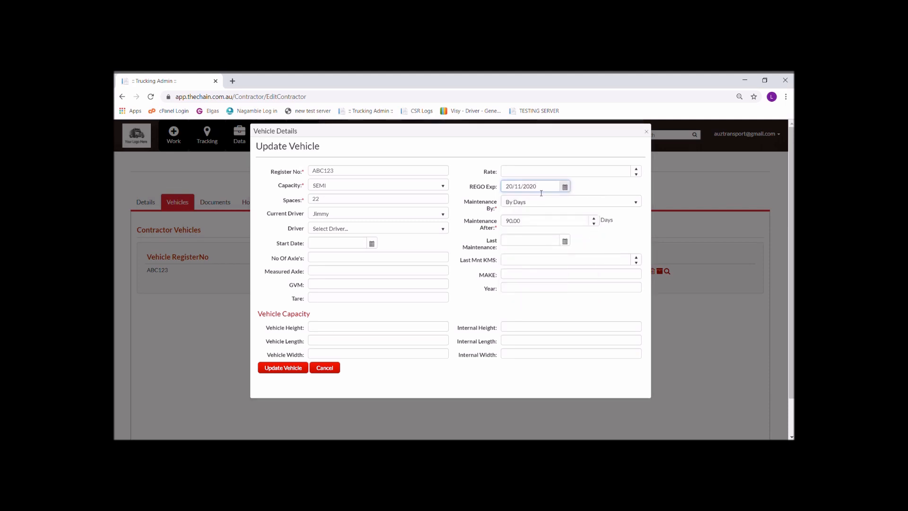
{"action": "left_click", "coordinate": [274, 368]}
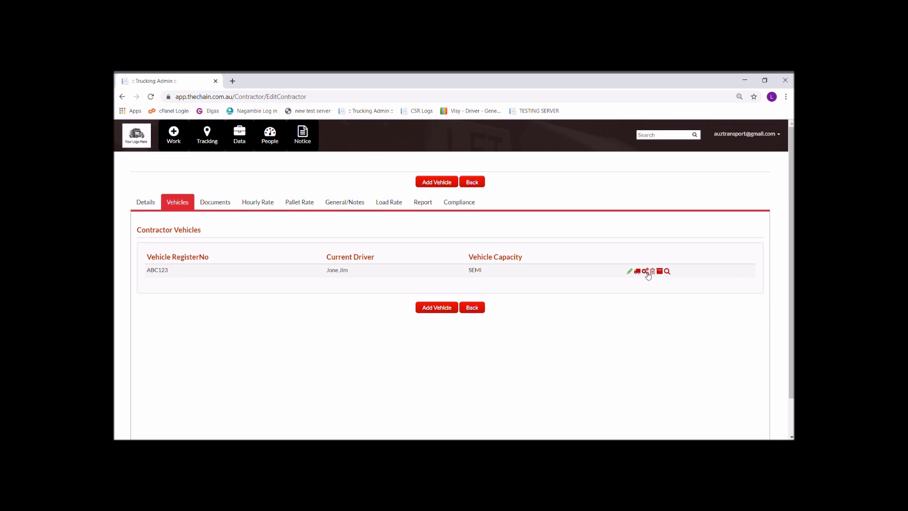
Check the vehicle's service history, then go back to the Contractors list
{"action": "left_click", "coordinate": [646, 273]}
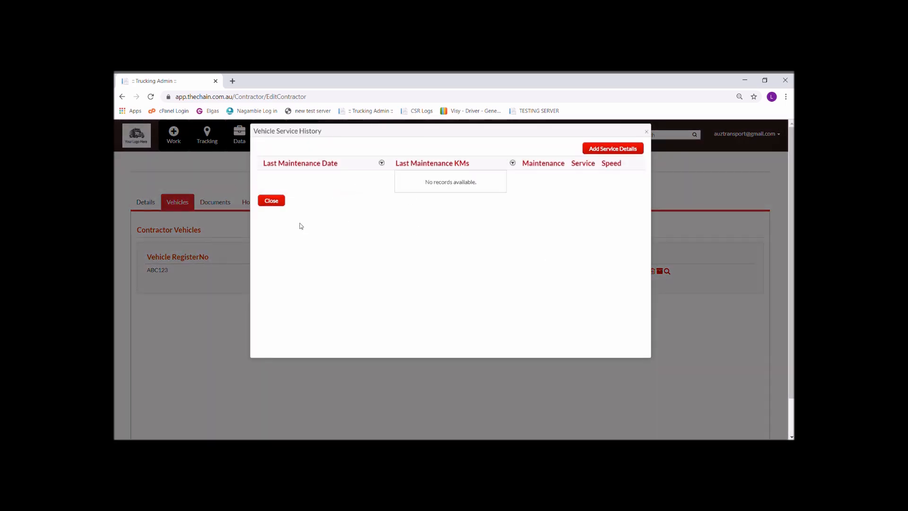
{"action": "left_click", "coordinate": [647, 131]}
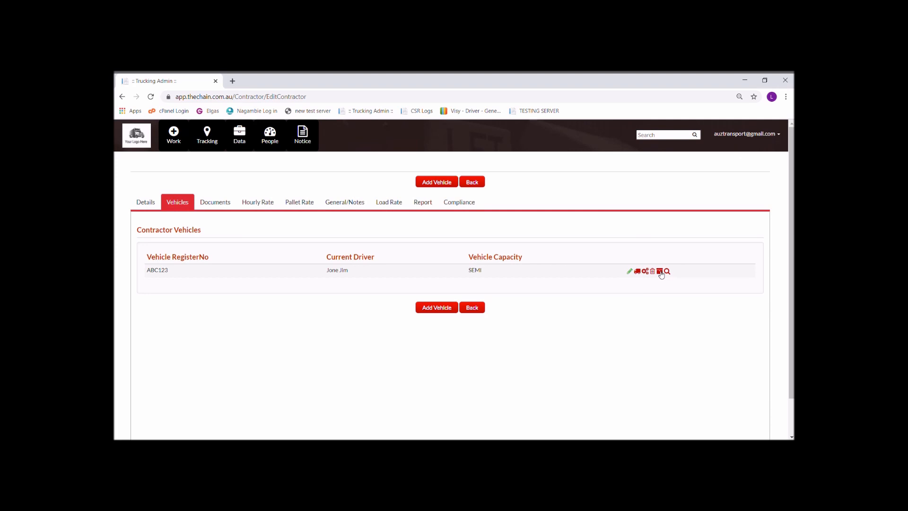
{"action": "left_click", "coordinate": [476, 309]}
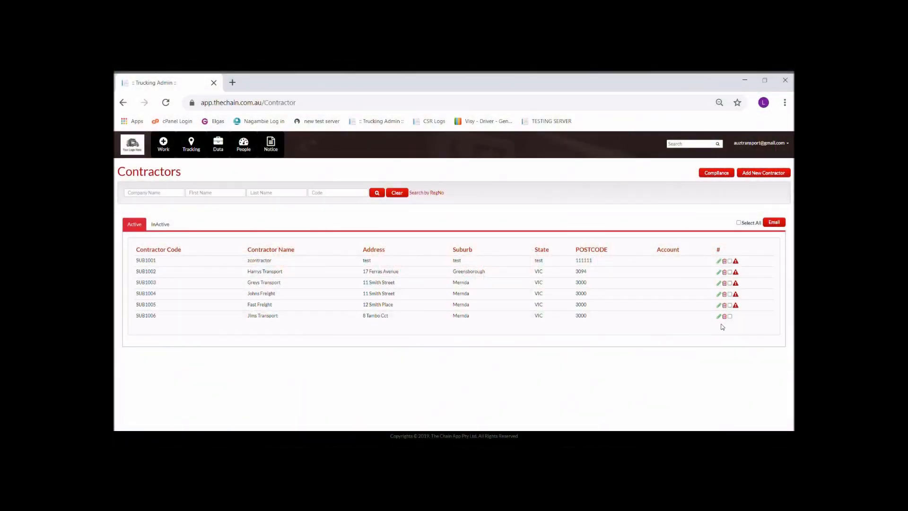
Edit contractor SUB1006's hourly rates, saving SEMI as 60.00, then return to Contractors
{"action": "left_click", "coordinate": [719, 317]}
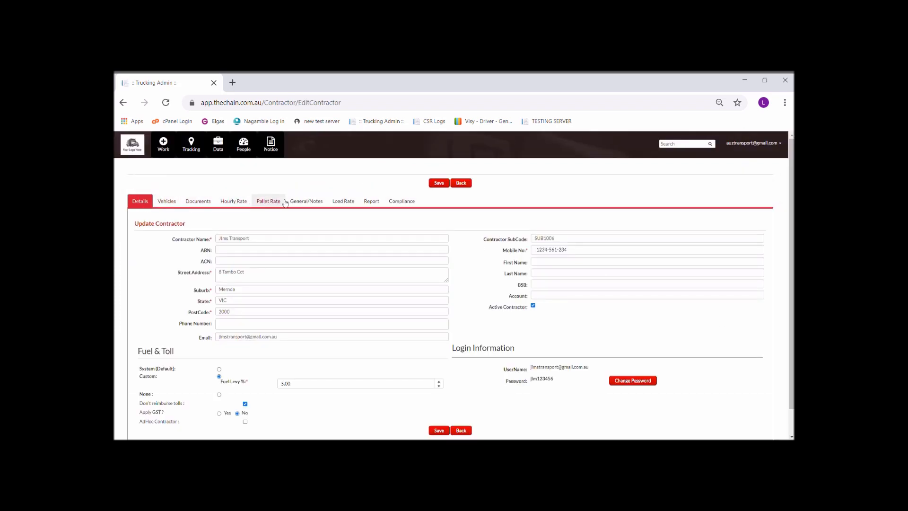
{"action": "left_click", "coordinate": [235, 202]}
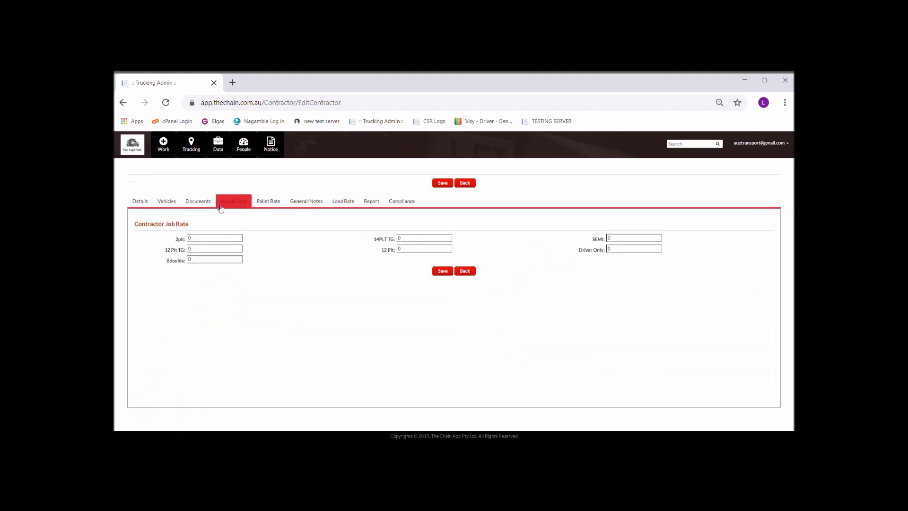
{"action": "double_click", "coordinate": [645, 239]}
{"action": "left_click", "coordinate": [444, 271]}
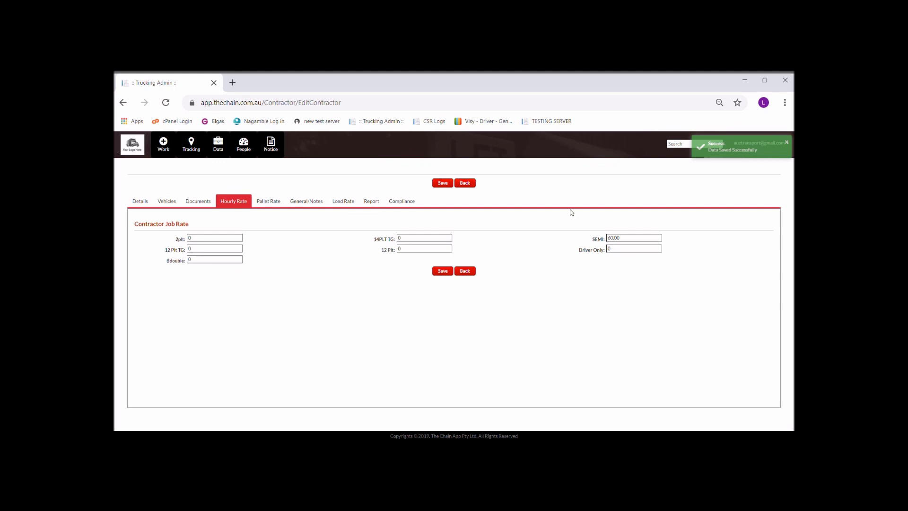
{"action": "left_click", "coordinate": [459, 266]}
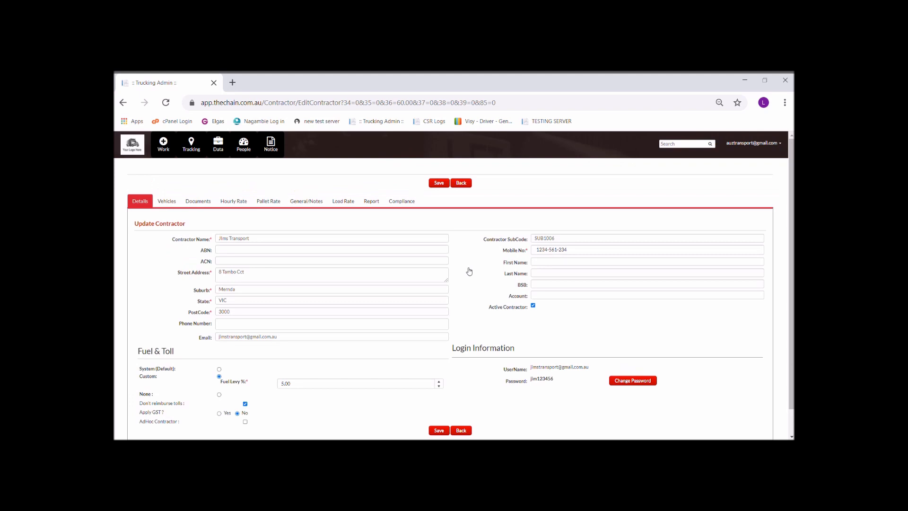
{"action": "left_click", "coordinate": [462, 183]}
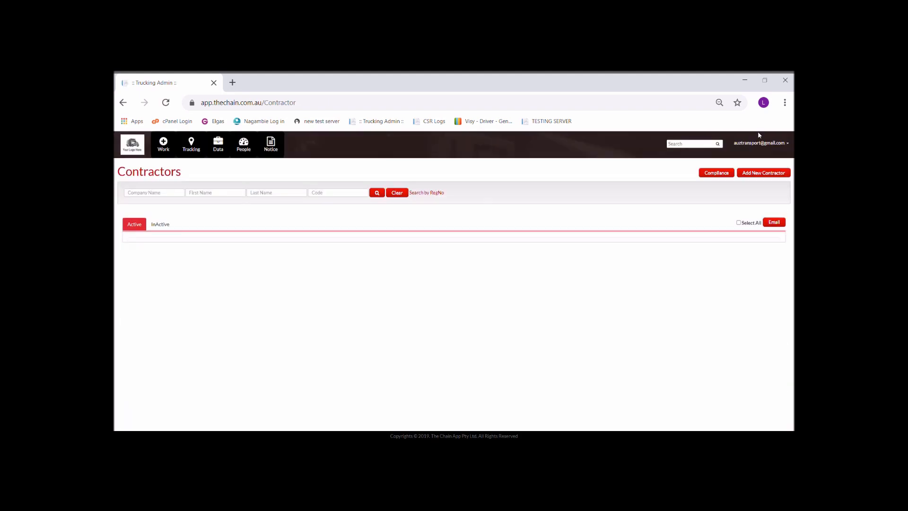
Go to the Customers page from the People menu
{"action": "left_click", "coordinate": [211, 132]}
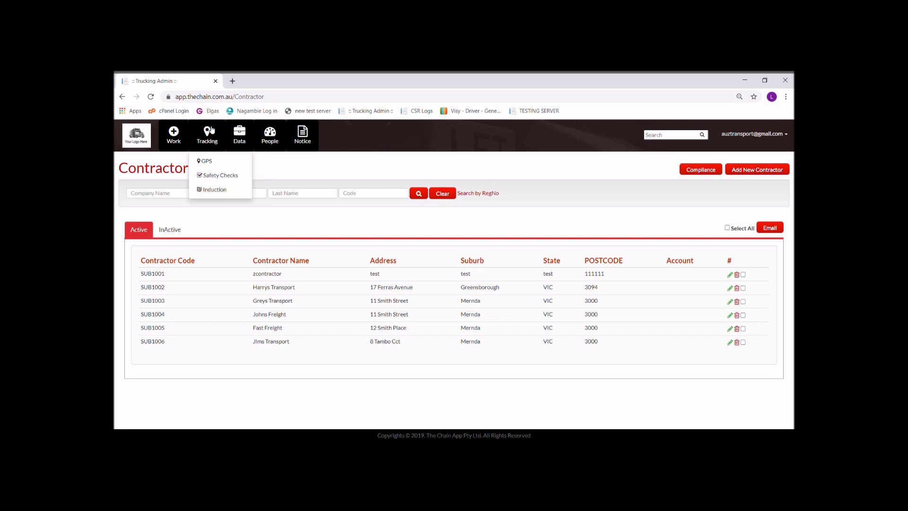
{"action": "mouse_move", "coordinate": [175, 135]}
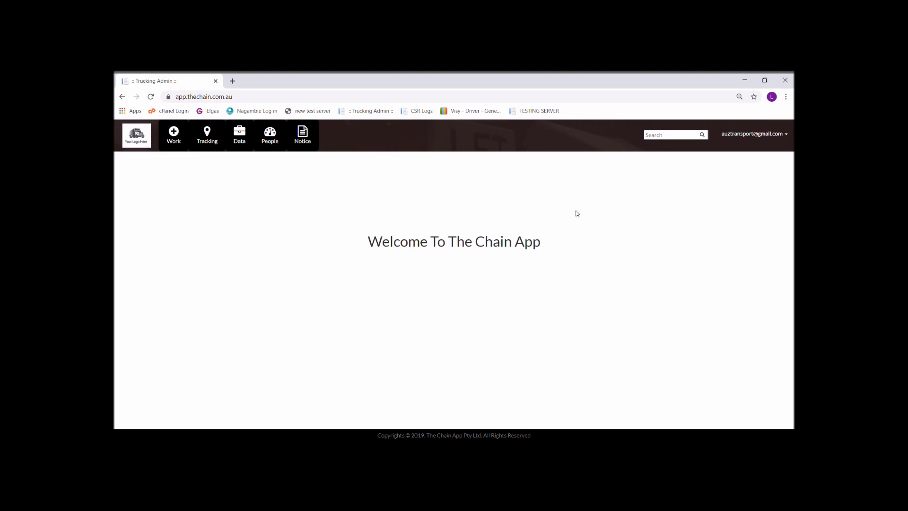
{"action": "mouse_move", "coordinate": [271, 142]}
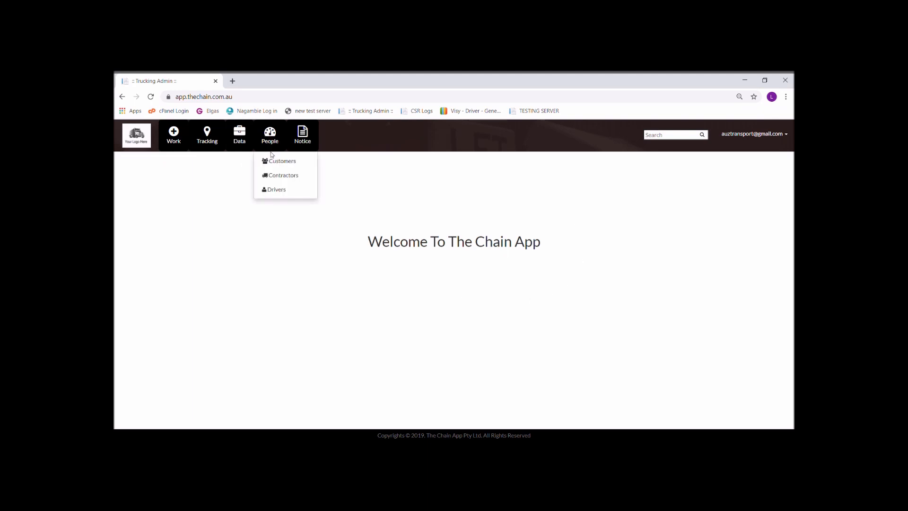
{"action": "left_click", "coordinate": [273, 161]}
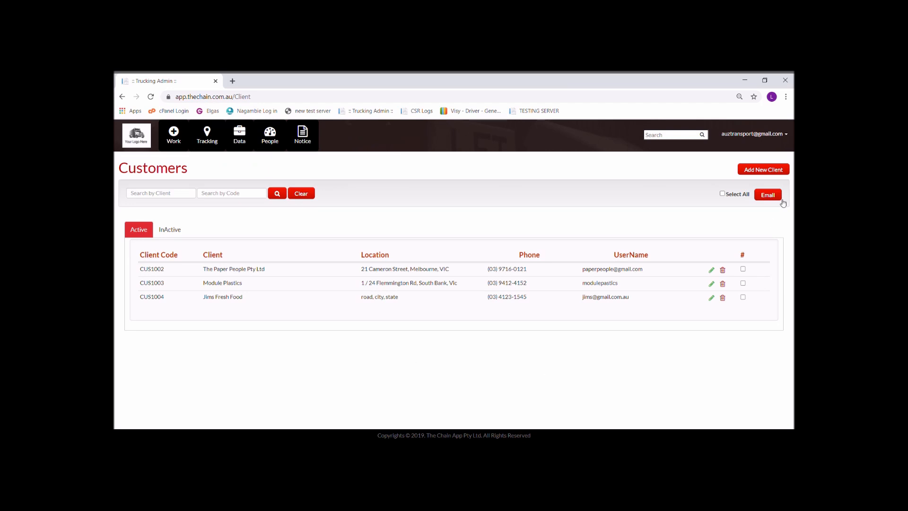
Start a new client and enter the client name and contact name
{"action": "left_click", "coordinate": [759, 172]}
{"action": "left_click", "coordinate": [236, 209]}
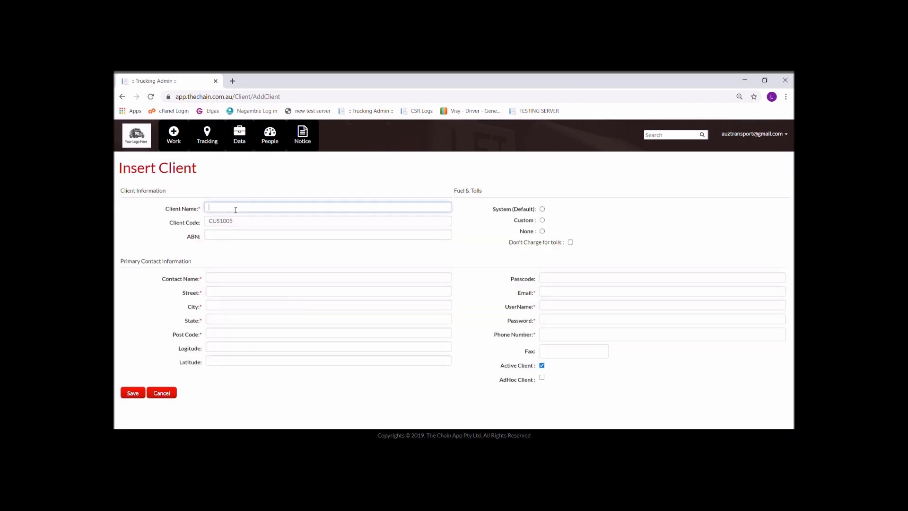
{"action": "type", "text": "Harry Icecream"}
{"action": "left_click", "coordinate": [251, 278]}
{"action": "type", "text": "Harry"}
Fill in the client's street, city, state and post code, and select System (Default) fuel
{"action": "key", "text": "Tab"}
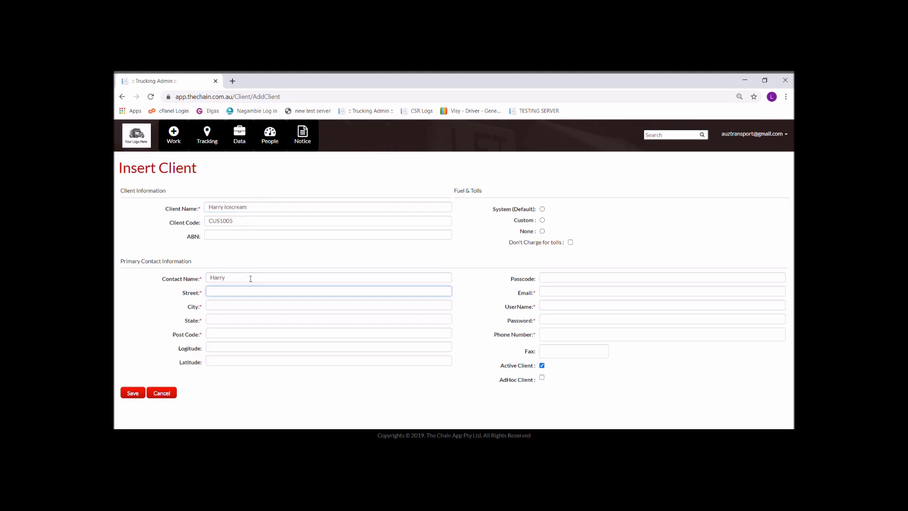
{"action": "key", "text": "Tab"}
{"action": "key", "text": "Tab"}
{"action": "key", "text": "shift+Tab"}
{"action": "left_click", "coordinate": [230, 337]}
{"action": "type", "text": "3000"}
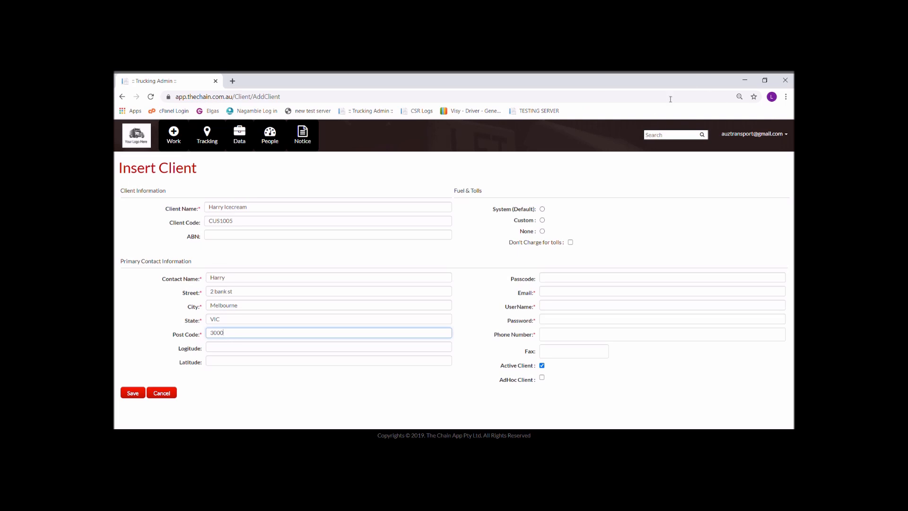
{"action": "left_click", "coordinate": [542, 209]}
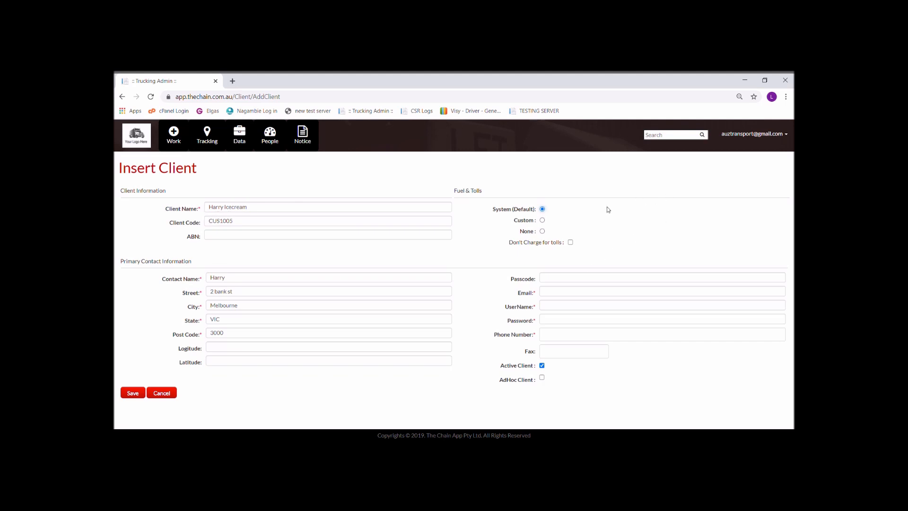
Set the client to no fuel levy and Don't Charge for tolls
{"action": "left_click", "coordinate": [542, 220]}
{"action": "left_click", "coordinate": [641, 227]}
{"action": "type", "text": "4"}
{"action": "left_click", "coordinate": [544, 247]}
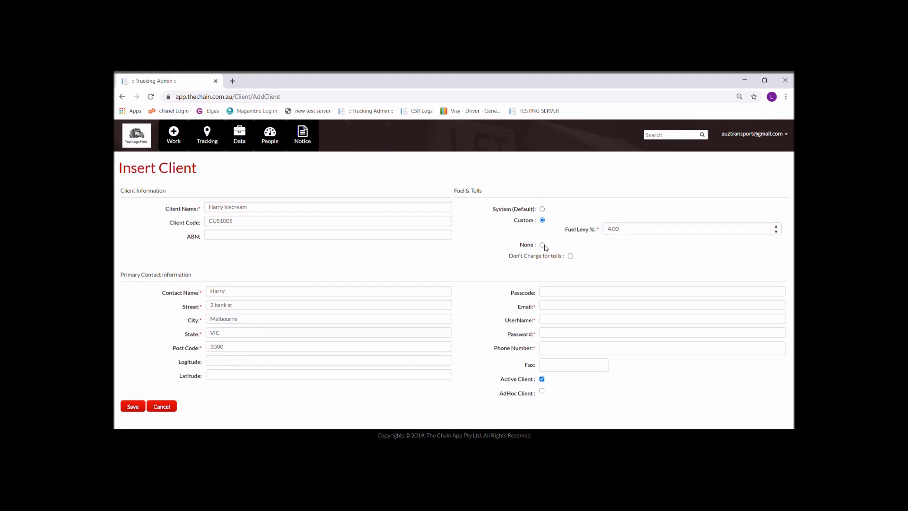
{"action": "left_click", "coordinate": [543, 245]}
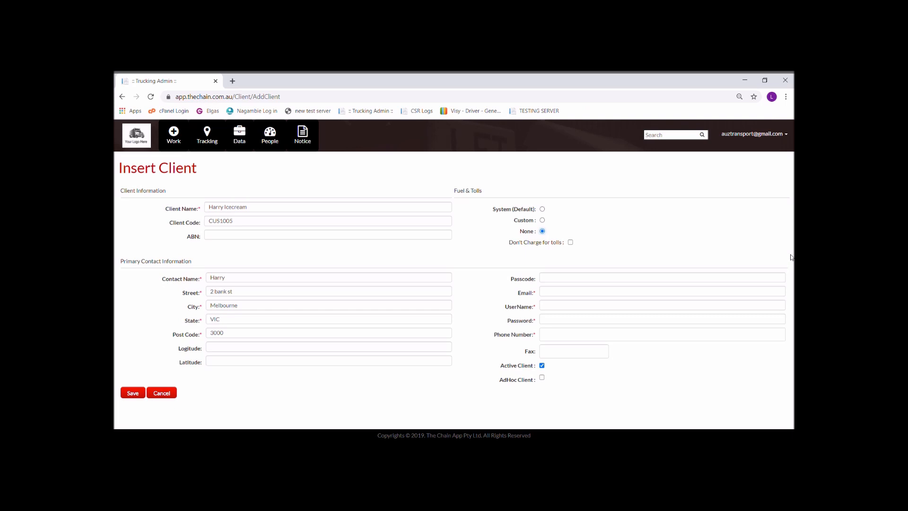
{"action": "left_click", "coordinate": [571, 242]}
Enter the client's e-mail, username and password login details
{"action": "left_click", "coordinate": [572, 292]}
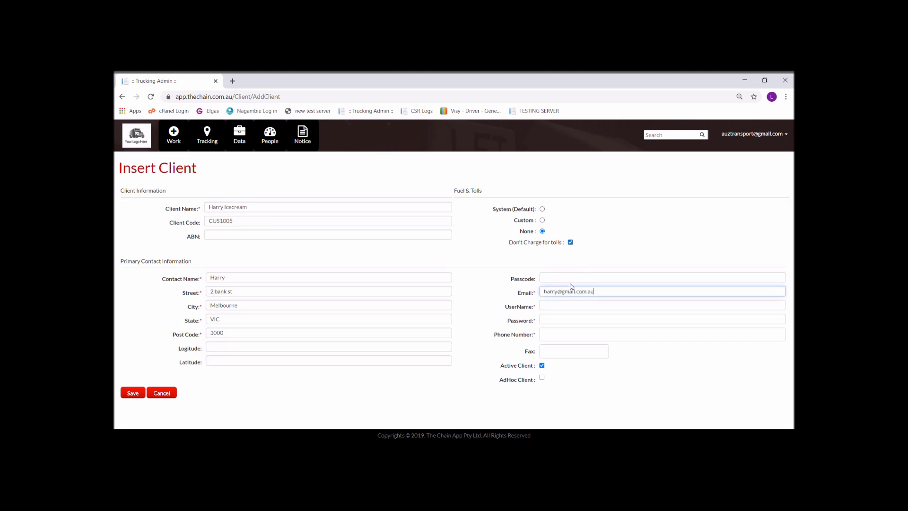
{"action": "key", "text": "Tab"}
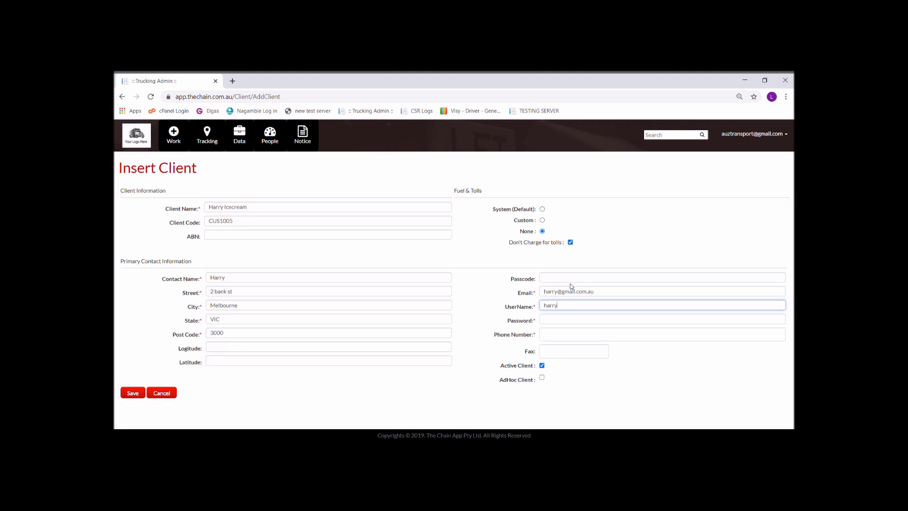
{"action": "key", "text": "Tab"}
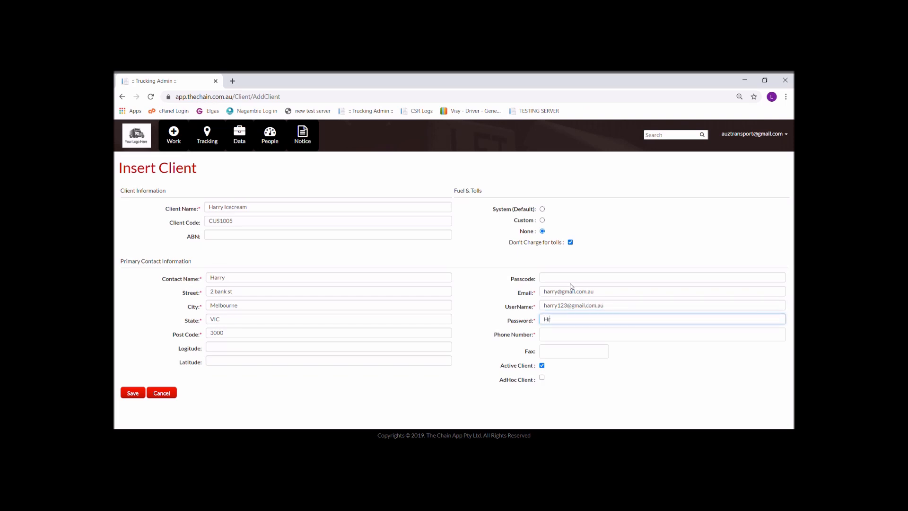
Fill in the client's phone number and save the new client
{"action": "left_click", "coordinate": [582, 337]}
{"action": "left_click_drag", "start_coordinate": [582, 337], "coordinate": [517, 329]}
{"action": "type", "text": "111111111"}
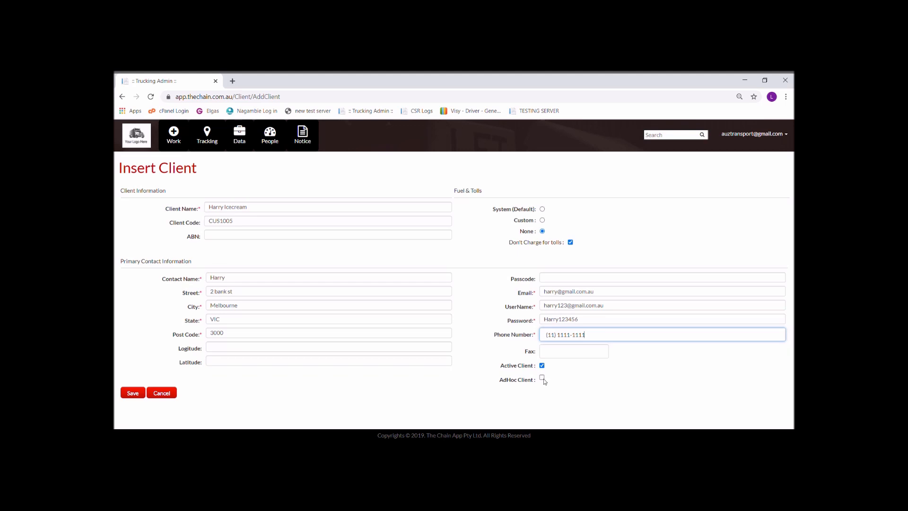
{"action": "left_click", "coordinate": [561, 376]}
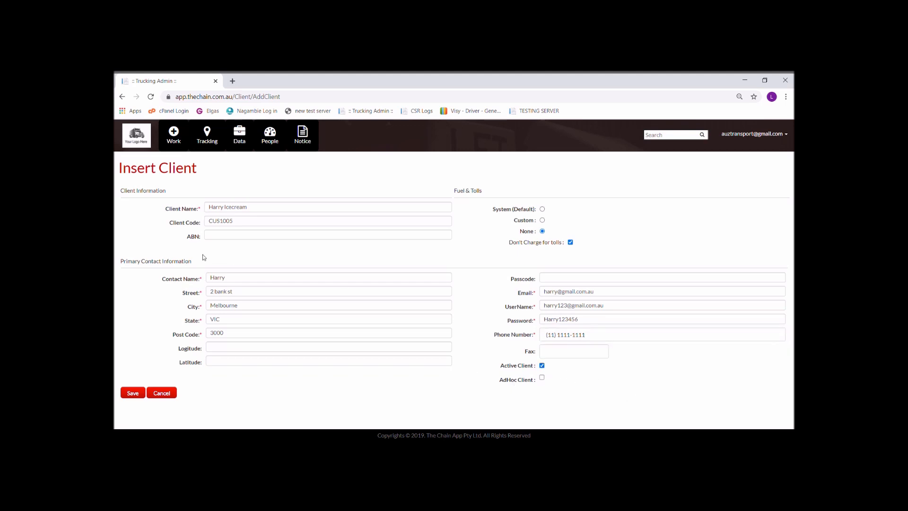
{"action": "left_click", "coordinate": [134, 396]}
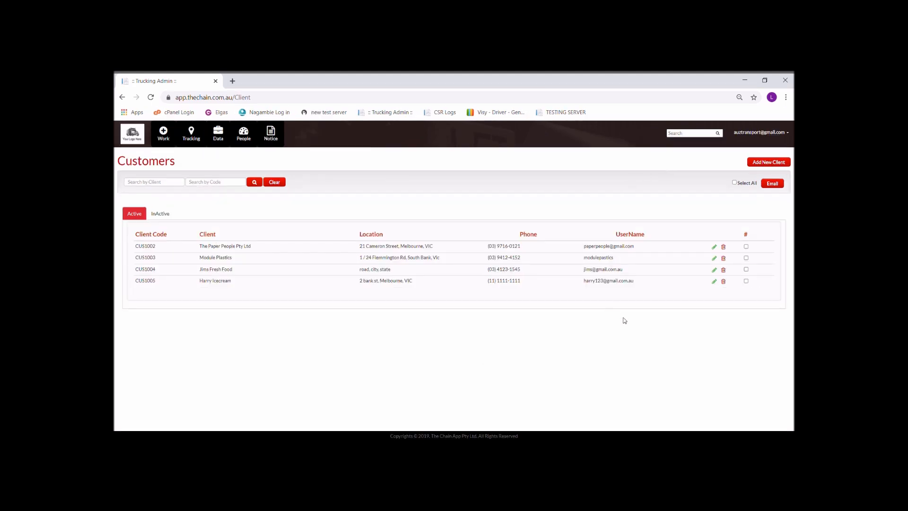
Save the new customer's hourly rates as SEMI 60 and 14PLT TG 4, then return to Customers
{"action": "left_click", "coordinate": [715, 282]}
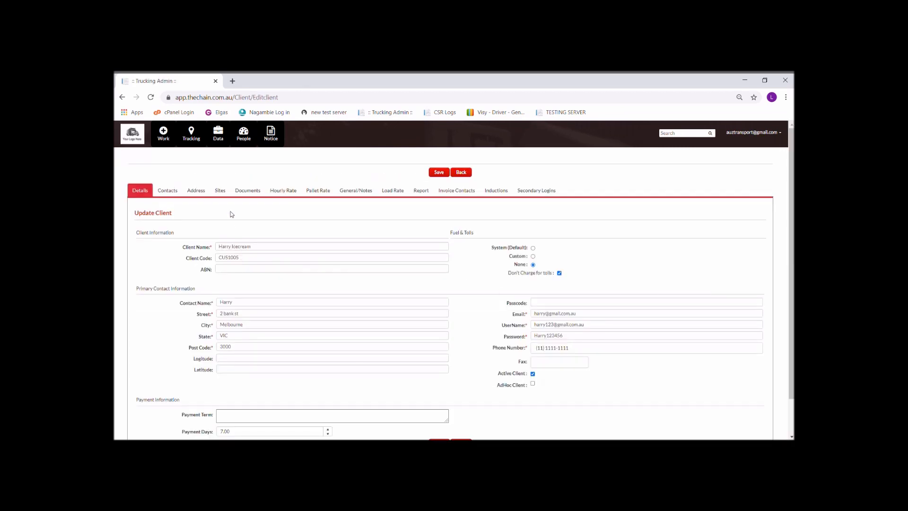
{"action": "left_click", "coordinate": [273, 191]}
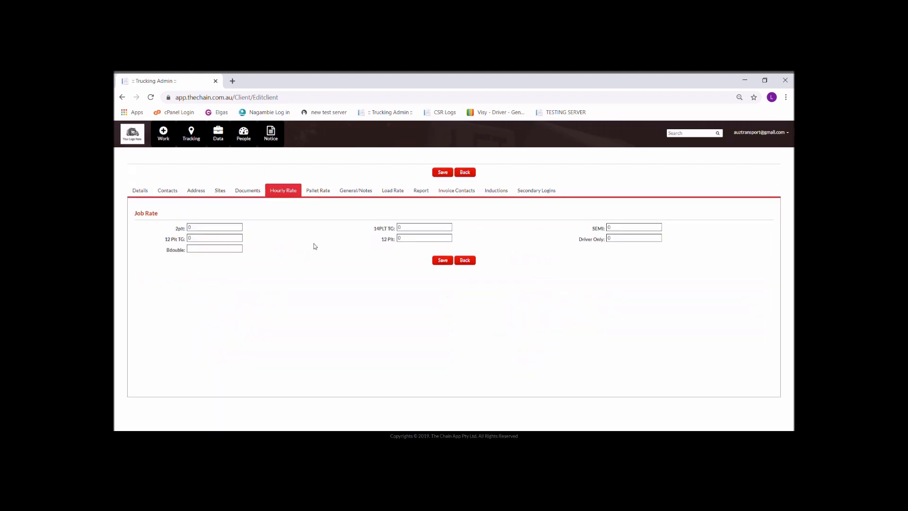
{"action": "left_click_drag", "start_coordinate": [632, 228], "coordinate": [239, 227]}
{"action": "type", "text": "60"}
{"action": "left_click", "coordinate": [411, 238]}
{"action": "type", "text": "4"}
{"action": "left_click", "coordinate": [445, 260]}
{"action": "left_click", "coordinate": [465, 261]}
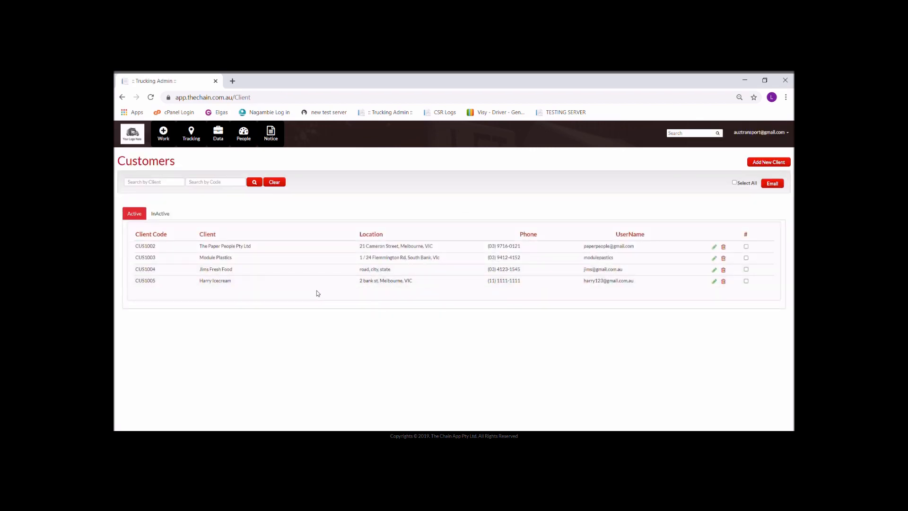